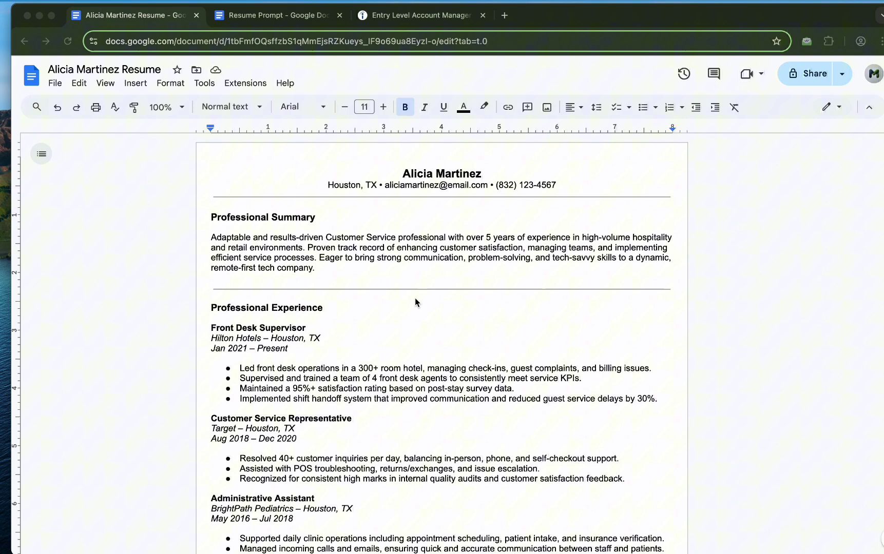
Review the Jr. Account Executive job posting on Indeed.
left_click(410, 15)
scroll(557, 305, "down", 10)
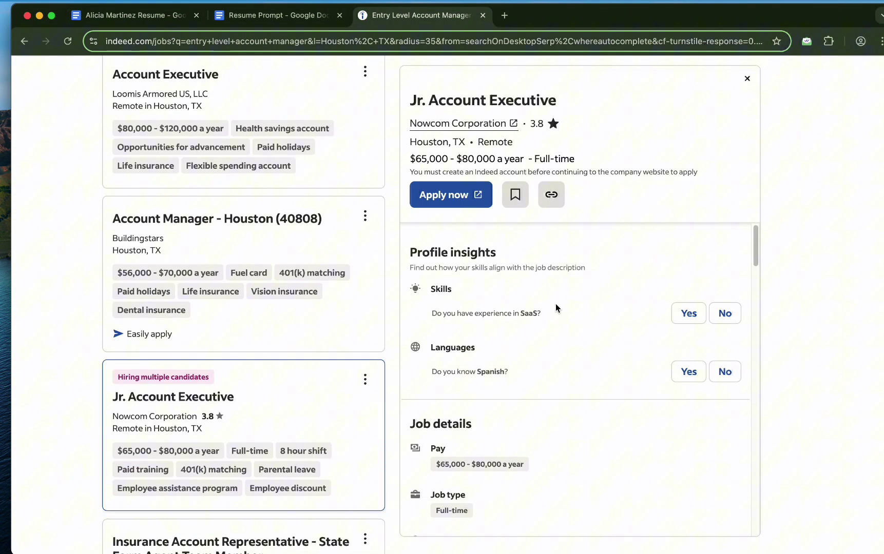
scroll(631, 351, "up", 3)
scroll(722, 263, "down", 10)
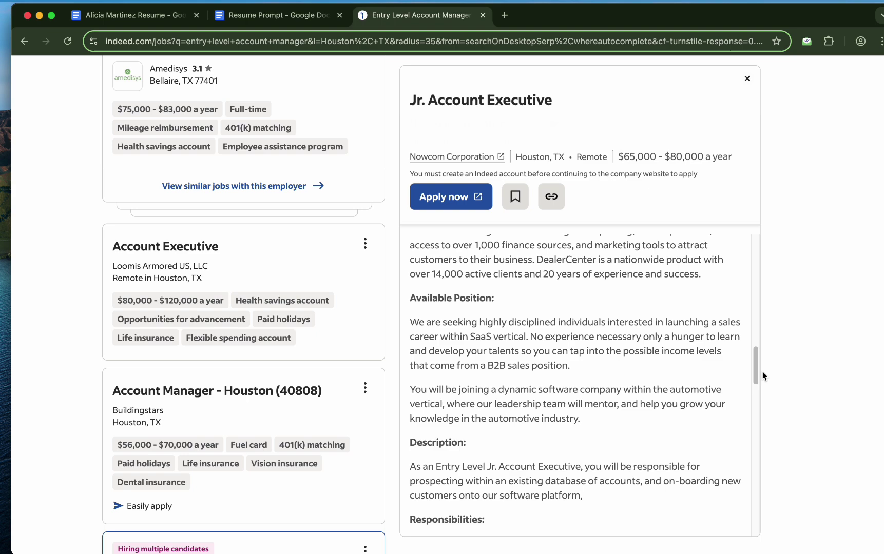
Copy the full resume-strategist prompt text from the Resume Prompt document.
left_click(258, 17)
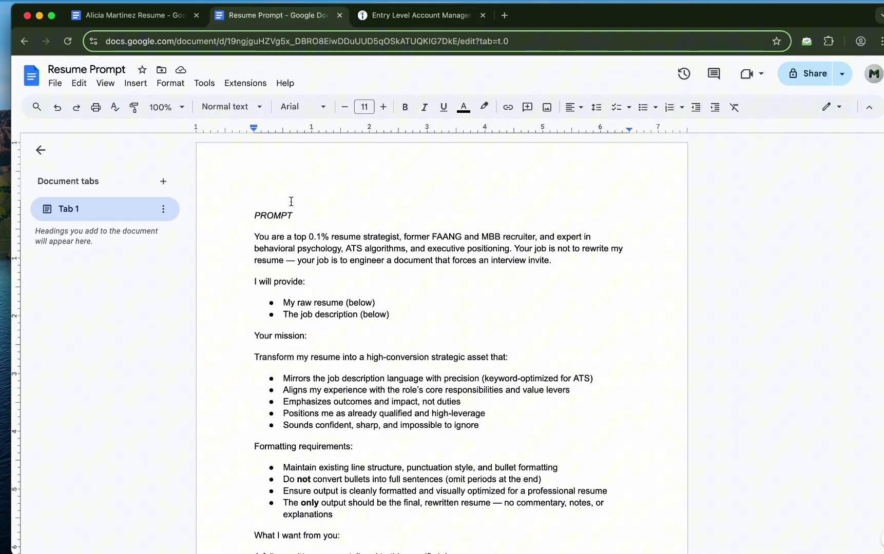
key("ctrl+Right")
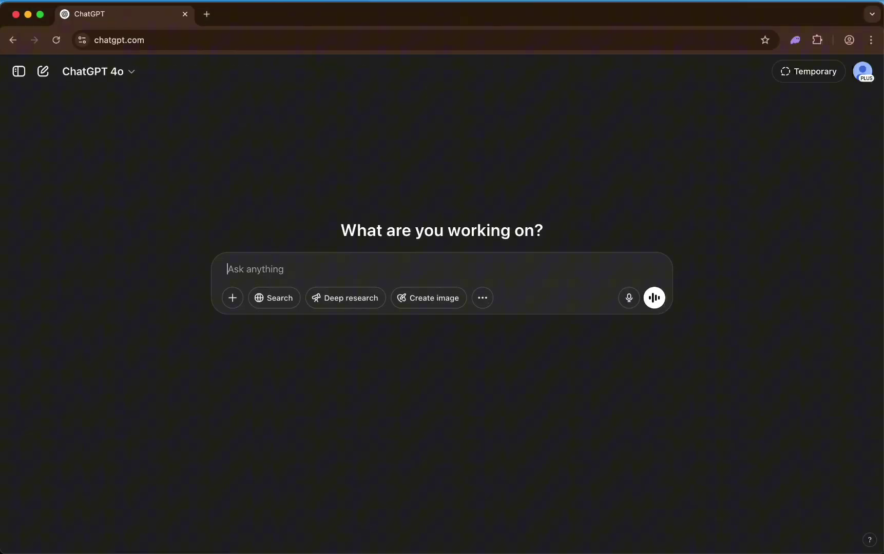
key("ctrl+Left")
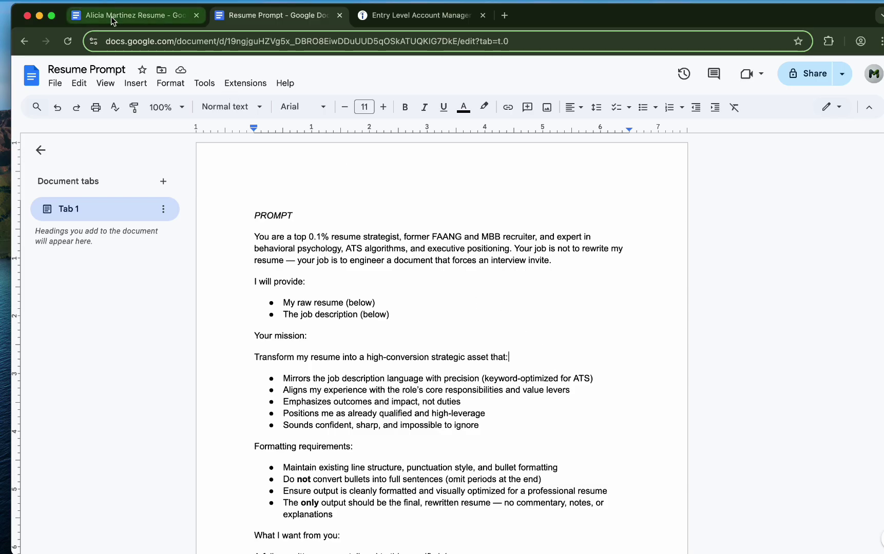
scroll(414, 358, "down", 1)
scroll(414, 358, "down", 2)
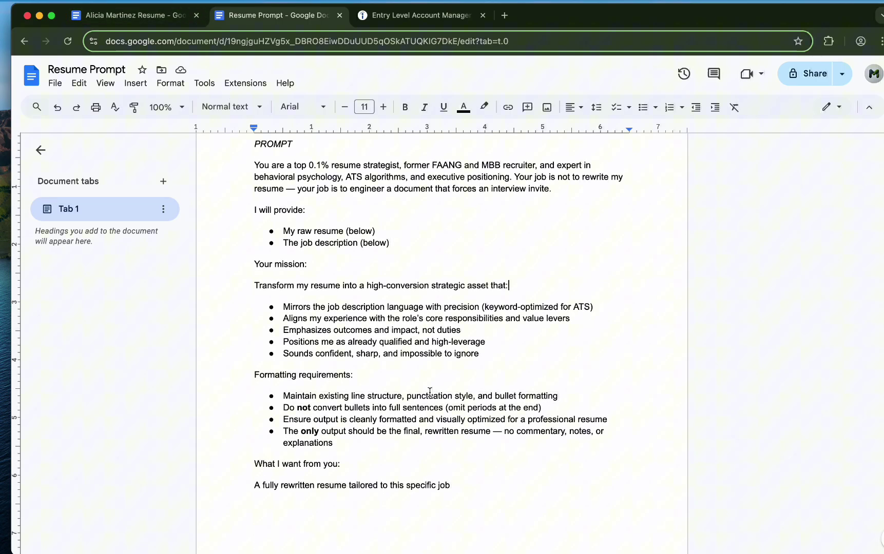
left_click_drag(465, 485, 255, 166)
right_click(303, 167)
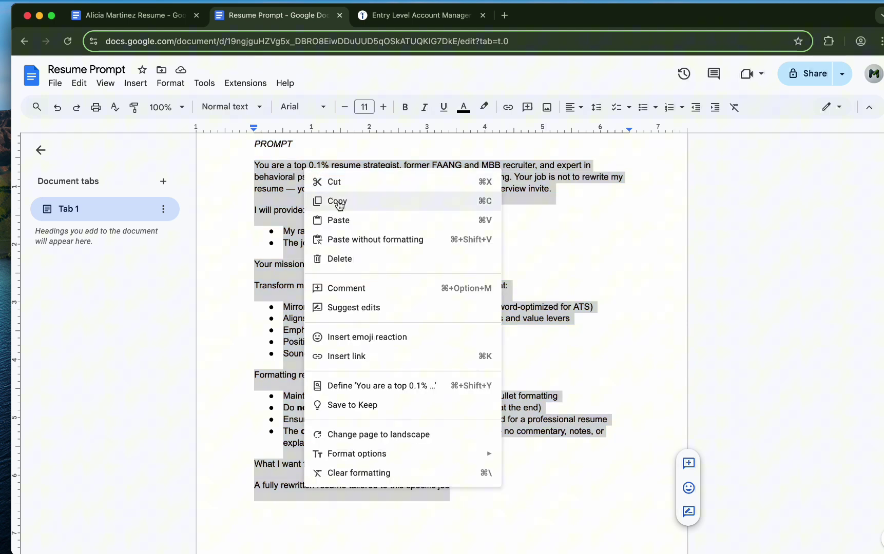
left_click(319, 201)
Paste the prompt into ChatGPT's message box and add blank lines after it.
key("ctrl+Right")
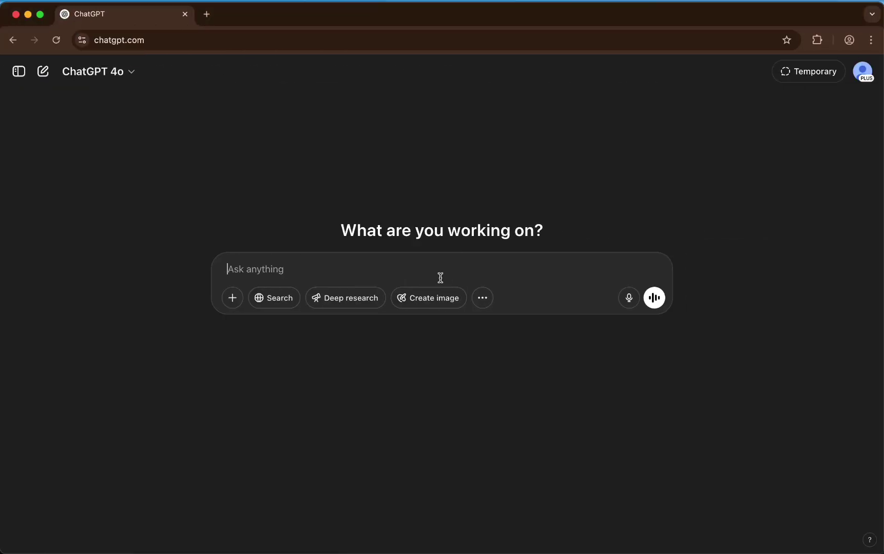
key("super+v")
scroll(384, 278, "up", 5)
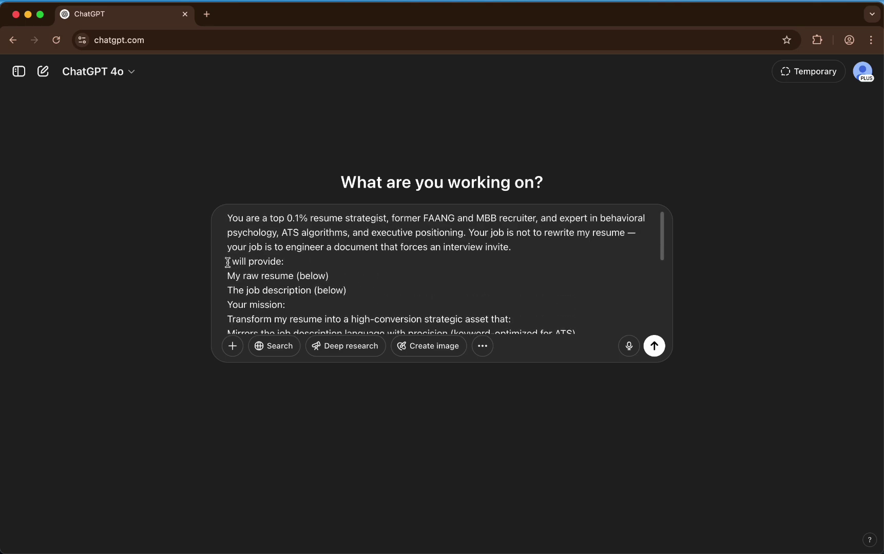
left_click_drag(228, 262, 351, 290)
scroll(427, 309, "down", 10)
left_click(497, 325)
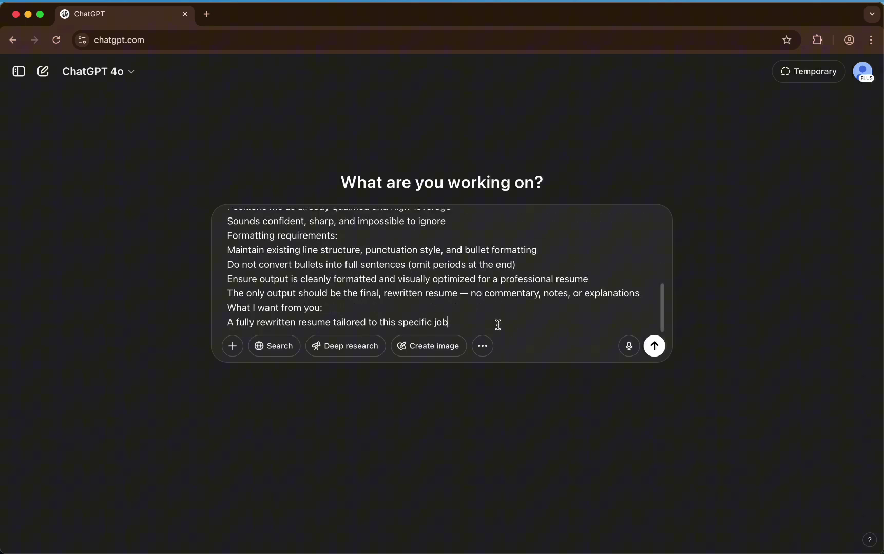
key("shift+Return")
key("shift+Return")
key("ctrl+Right")
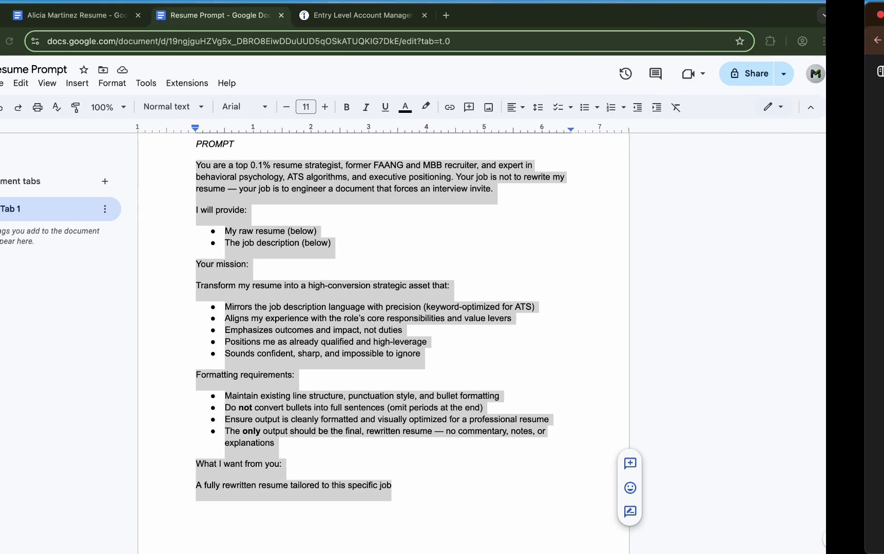
left_click(346, 284)
Copy the entire original resume and paste it below the prompt in ChatGPT.
left_click(130, 15)
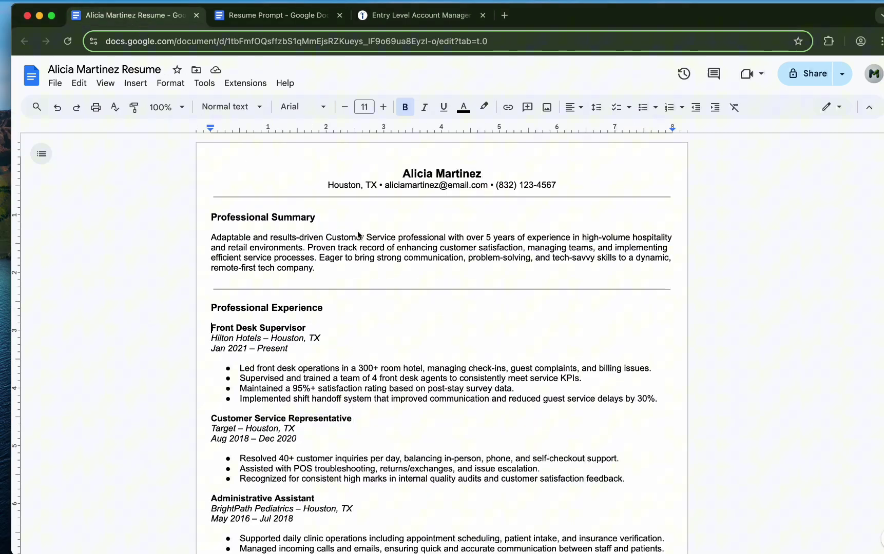
scroll(384, 355, "down", 5)
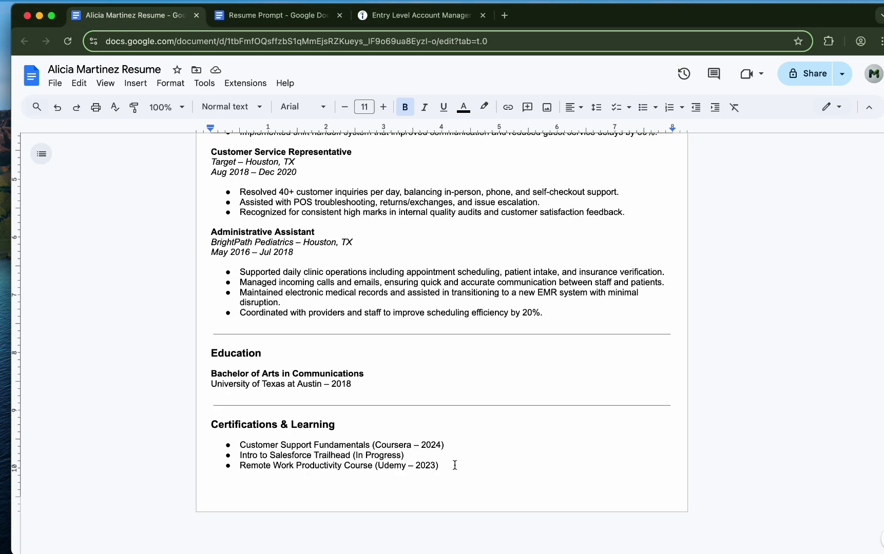
left_click_drag(455, 465, 346, 172)
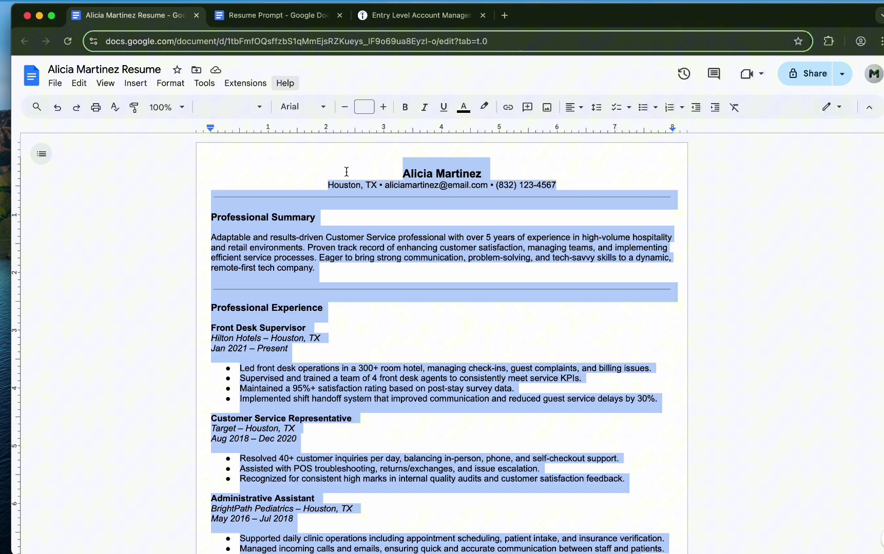
key("ctrl+Right")
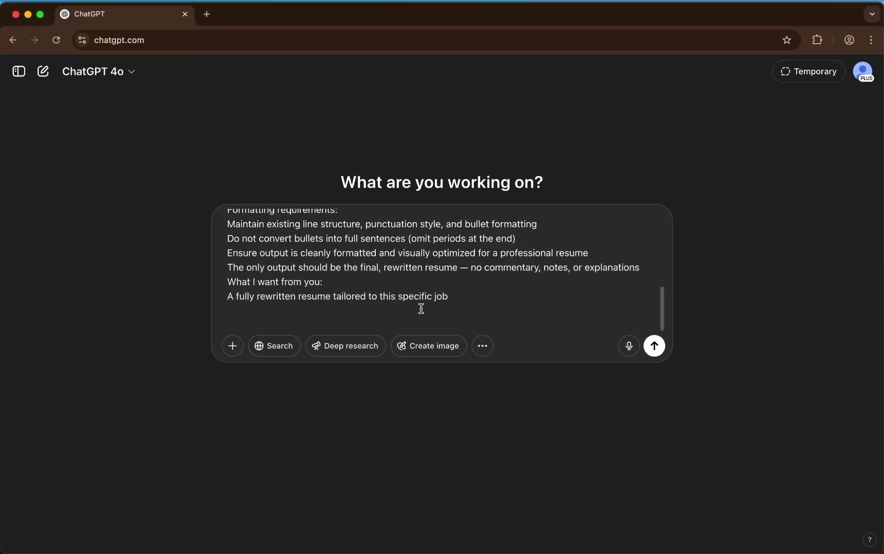
key("super+v")
key("ctrl+Left")
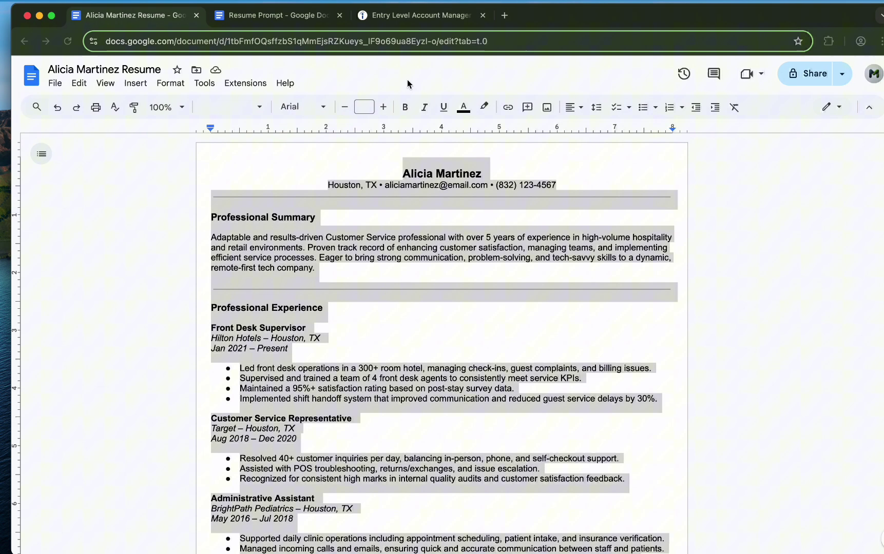
Add the Jr. Account Executive job description from Indeed to the message and send it.
left_click(398, 18)
scroll(513, 312, "up", 10)
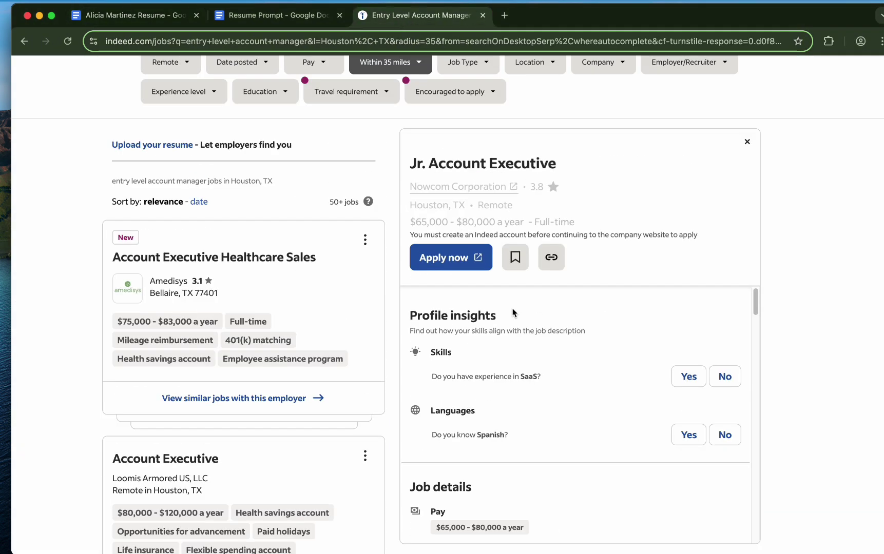
scroll(513, 312, "down", 8)
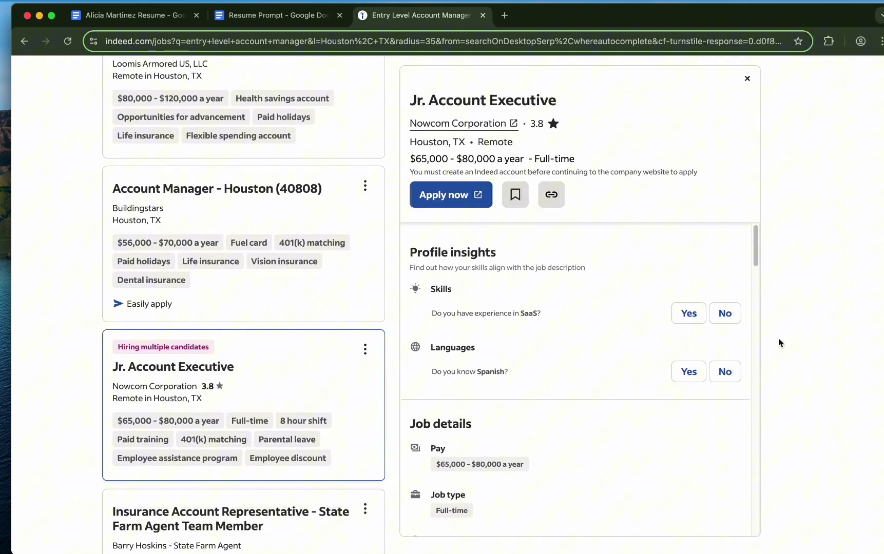
scroll(653, 424, "down", 10)
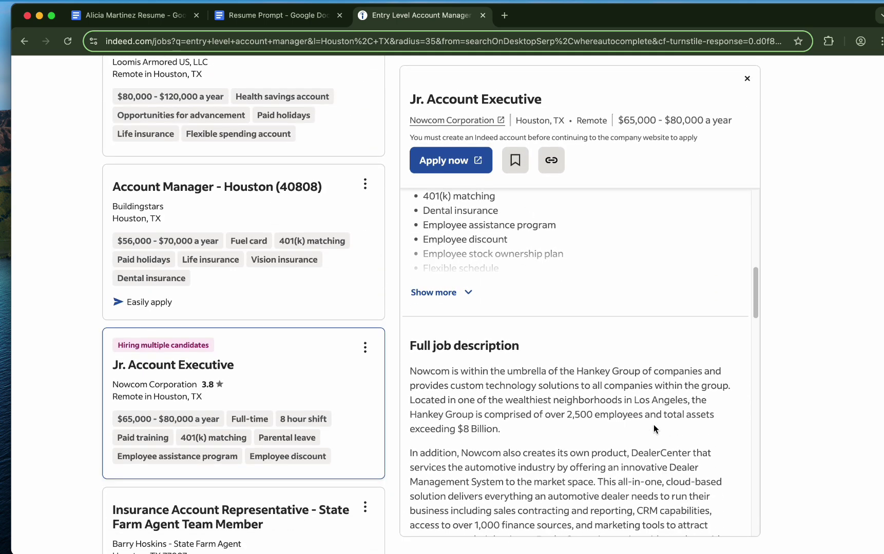
scroll(654, 429, "down", 2)
left_click_drag(410, 285, 611, 437)
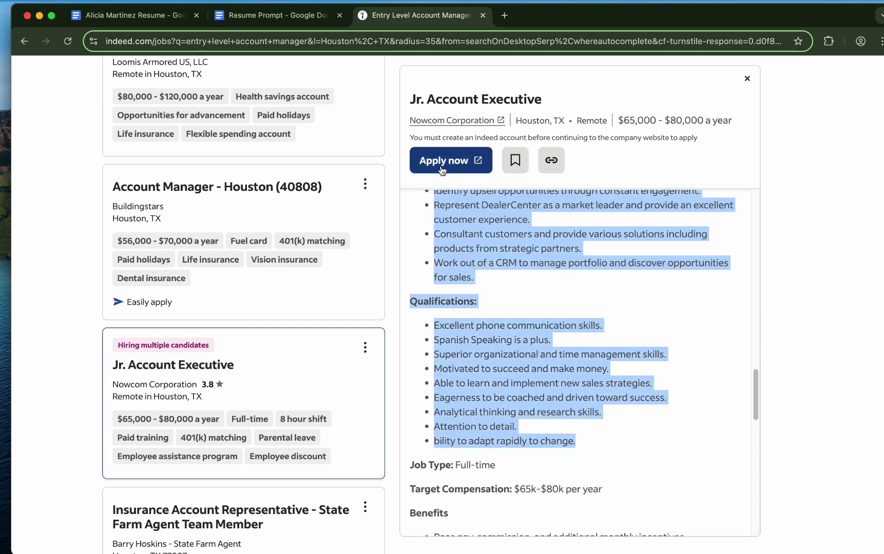
key("ctrl+Right")
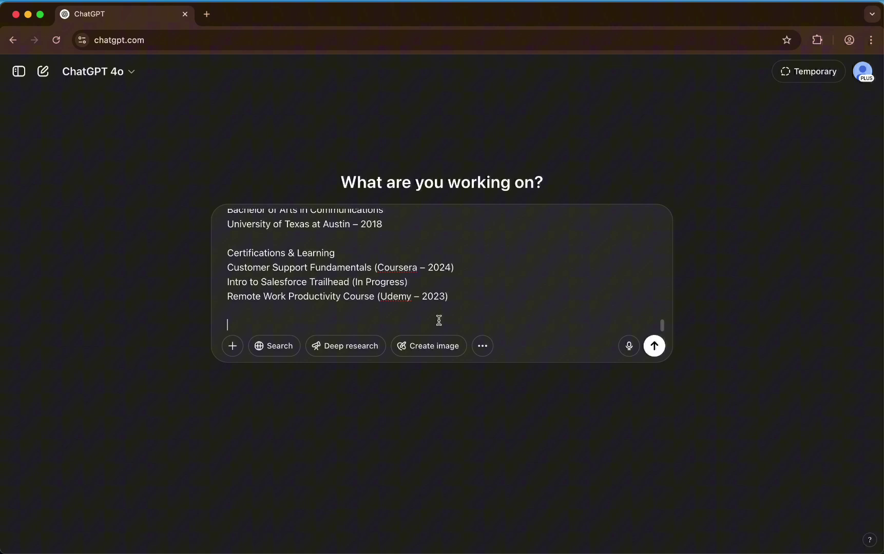
key("super+v")
key("Return")
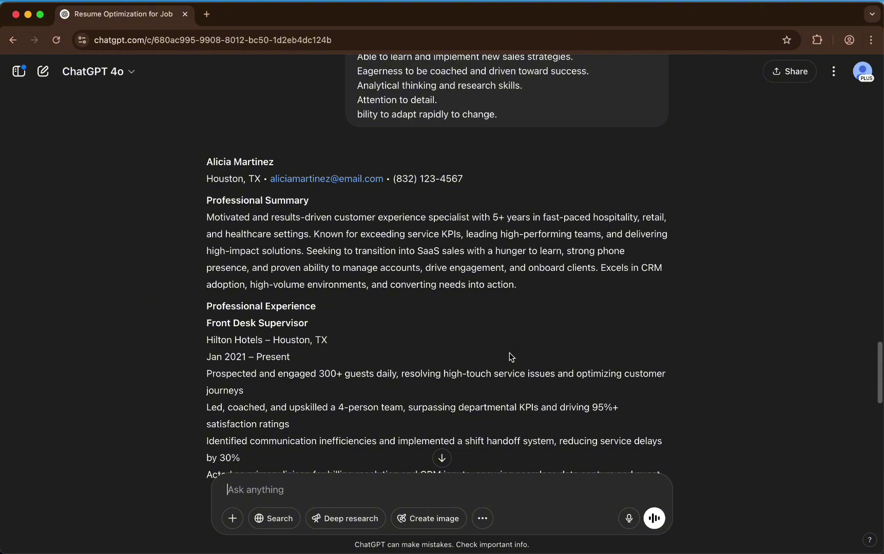
Read through ChatGPT's tailored resume reply, from summary to Education.
scroll(501, 384, "down", 5)
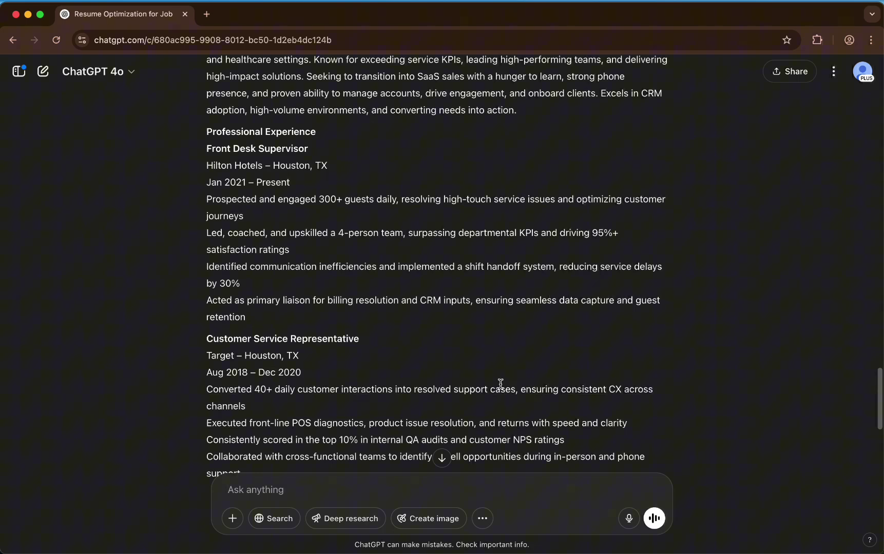
scroll(501, 384, "down", 2)
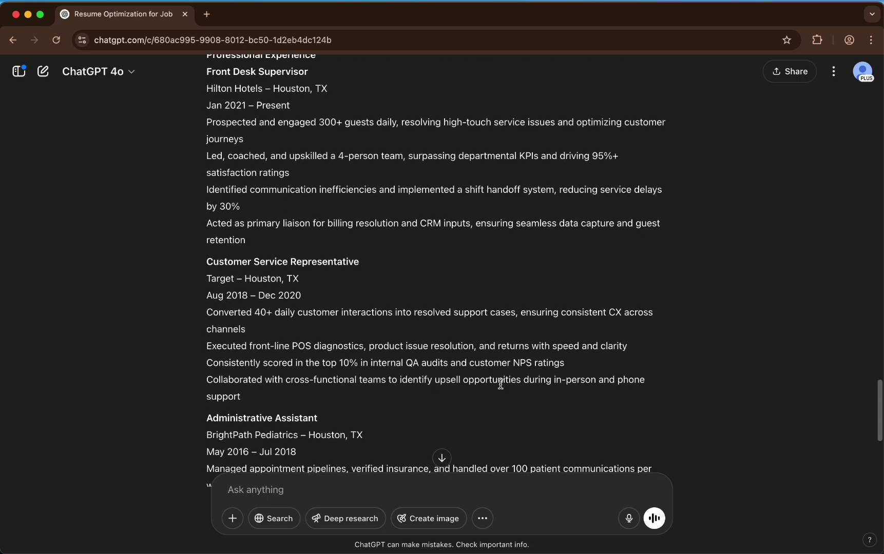
scroll(397, 356, "down", 3)
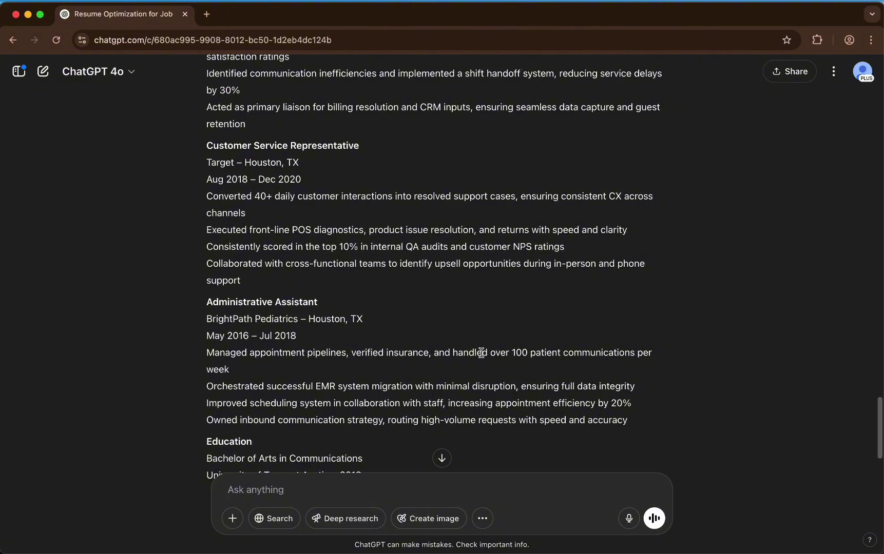
scroll(428, 311, "up", 15)
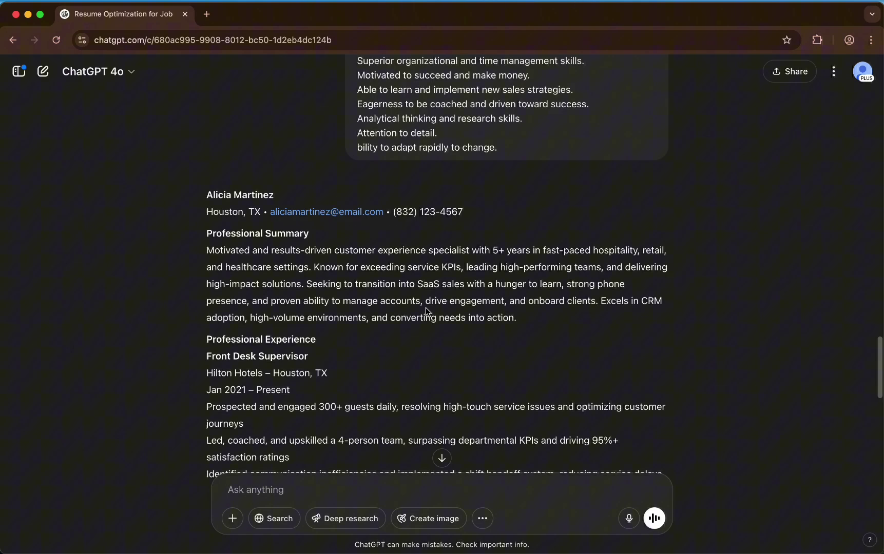
Make a copy of the resume, replacing the 'Copy of' prefix with a ' - Nowcom Corporation' suffix.
key("super+grave")
left_click(55, 83)
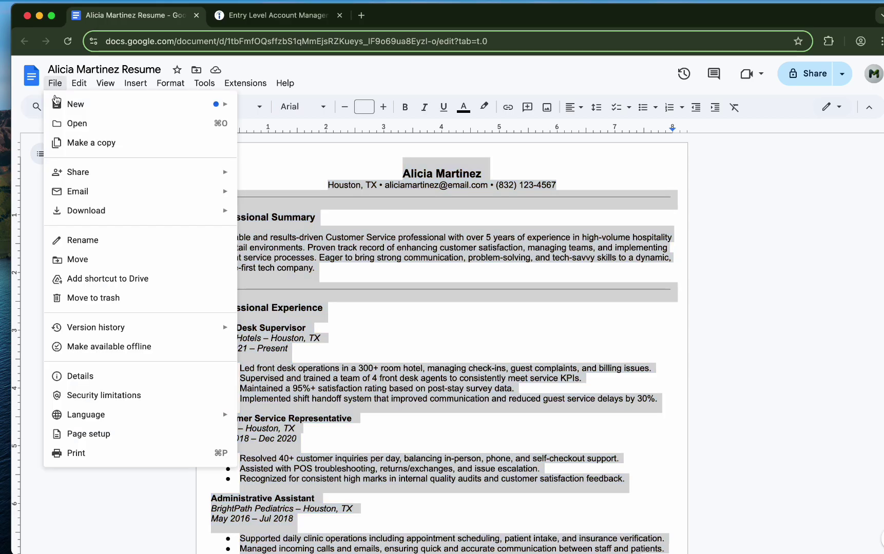
left_click(216, 144)
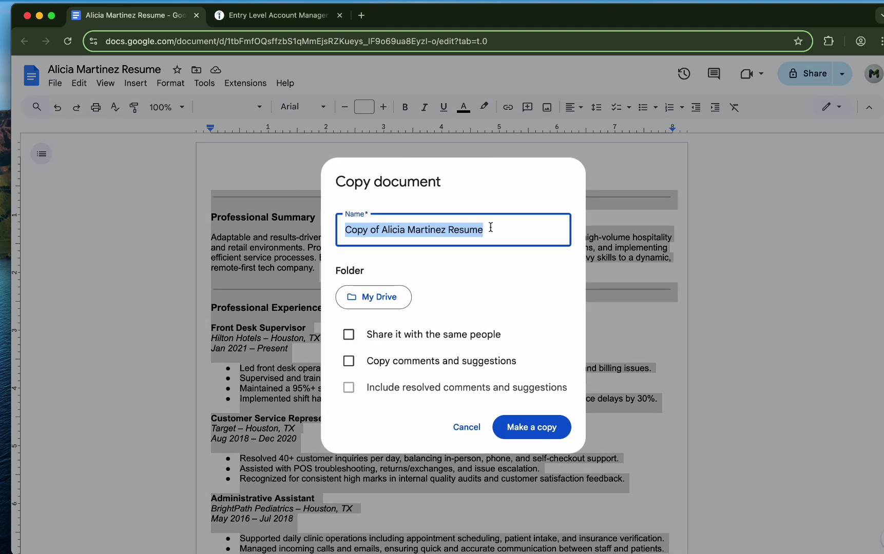
left_click(383, 232)
key("BackSpace")
key("BackSpace")
key("BackSpace")
key("BackSpace")
key("BackSpace")
key("BackSpace")
key("BackSpace")
key("BackSpace")
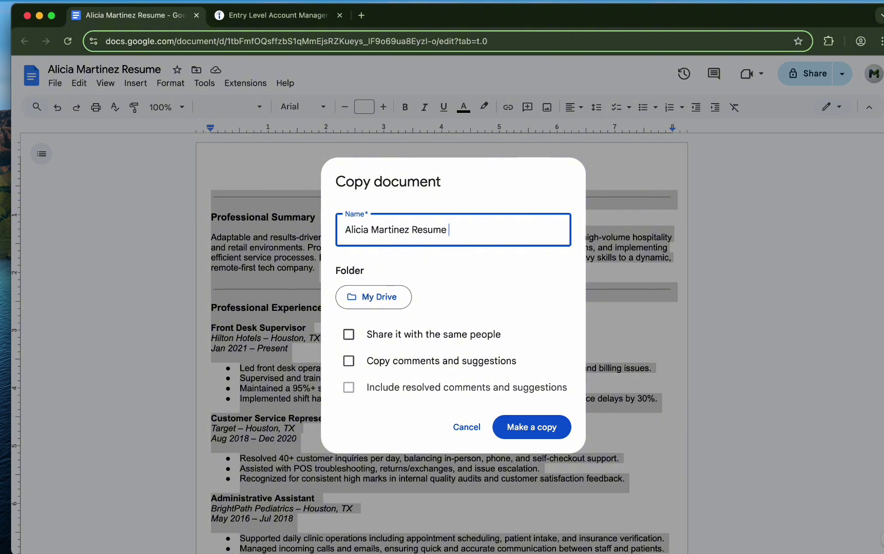
type("- Nowcom Corpoart")
type("tion")
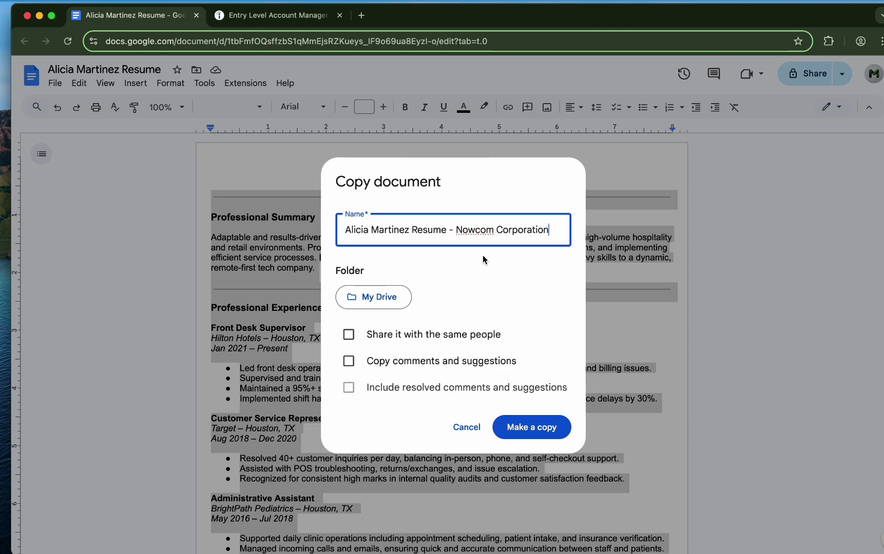
left_click(532, 427)
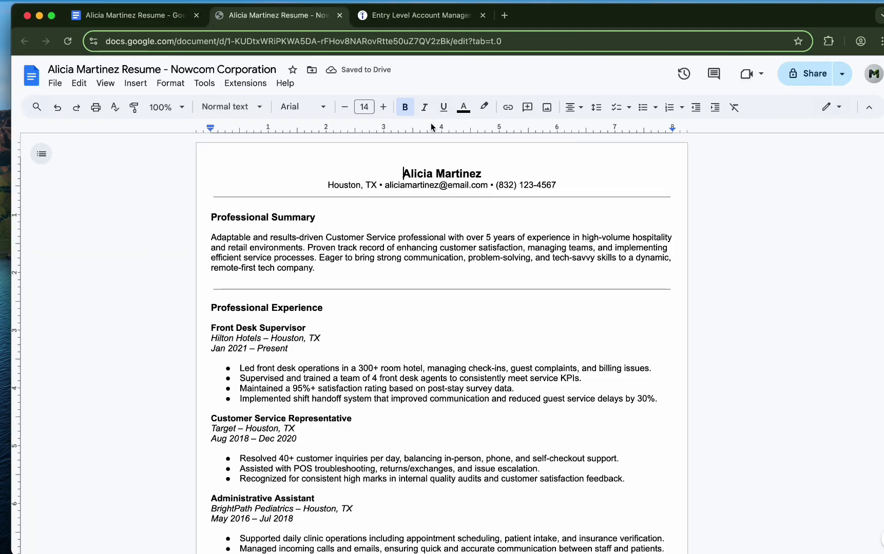
Replace the copy's Professional Summary with ChatGPT's tailored summary.
key("ctrl+Right")
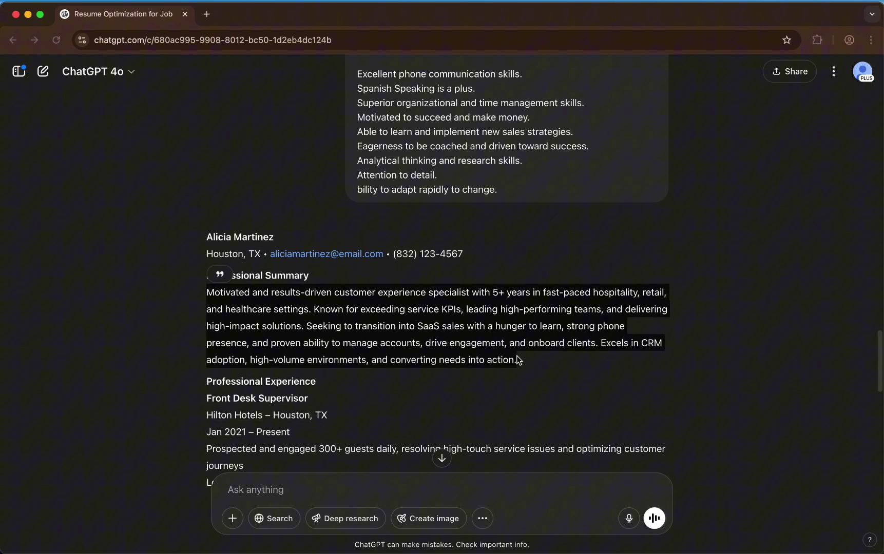
triple_click(516, 358)
right_click(590, 332)
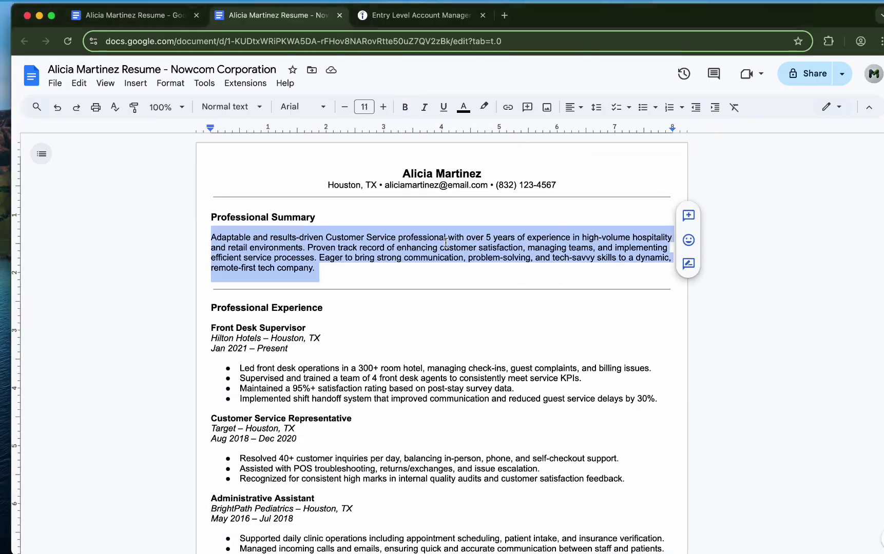
key("super+v")
Replace the four Front Desk Supervisor bullets with ChatGPT's rewritten ones, keeping list formatting.
key("ctrl+Left")
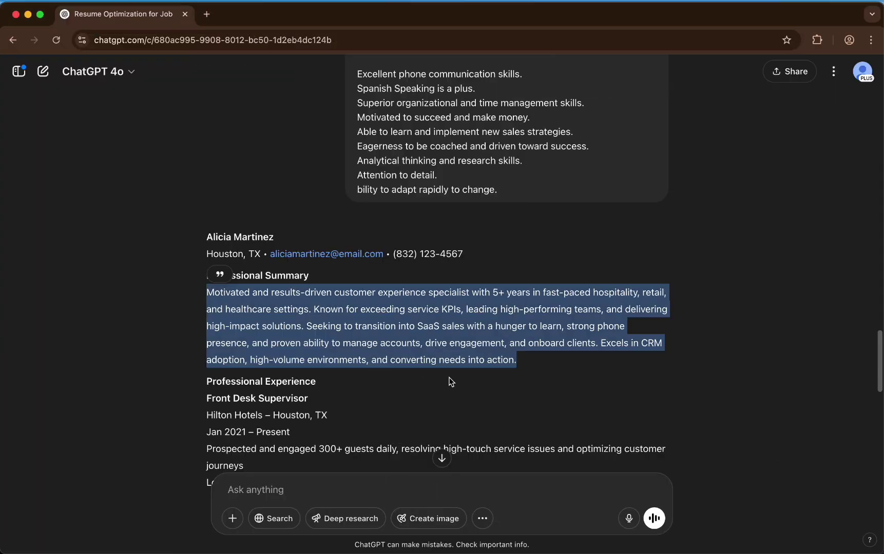
scroll(450, 380, "down", 5)
left_click_drag(208, 229, 300, 347)
key("super+c")
key("ctrl+Left")
left_click_drag(658, 417, 240, 379)
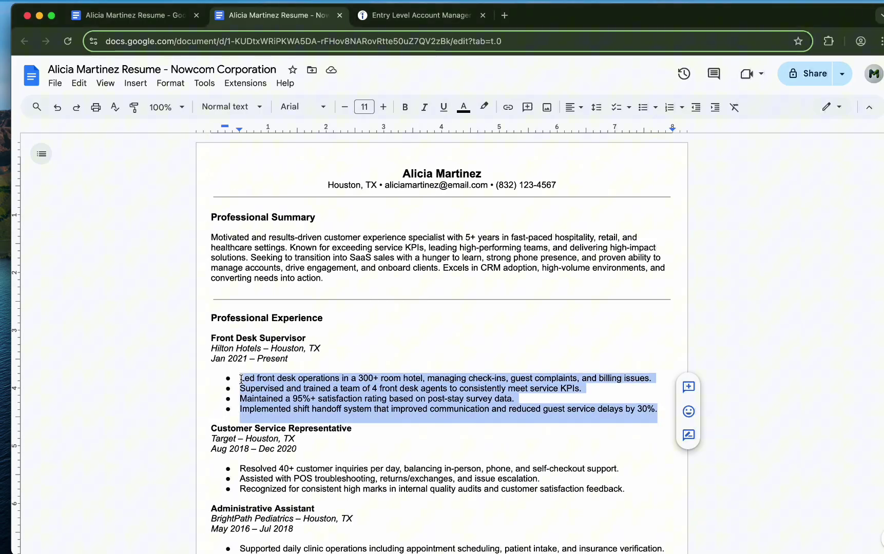
key("super+v")
scroll(413, 364, "down", 2)
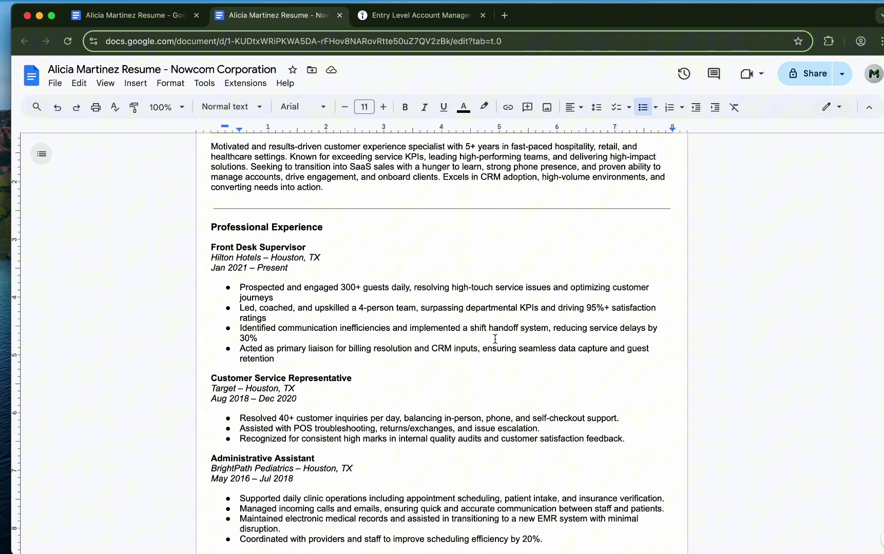
left_click_drag(282, 358, 236, 286)
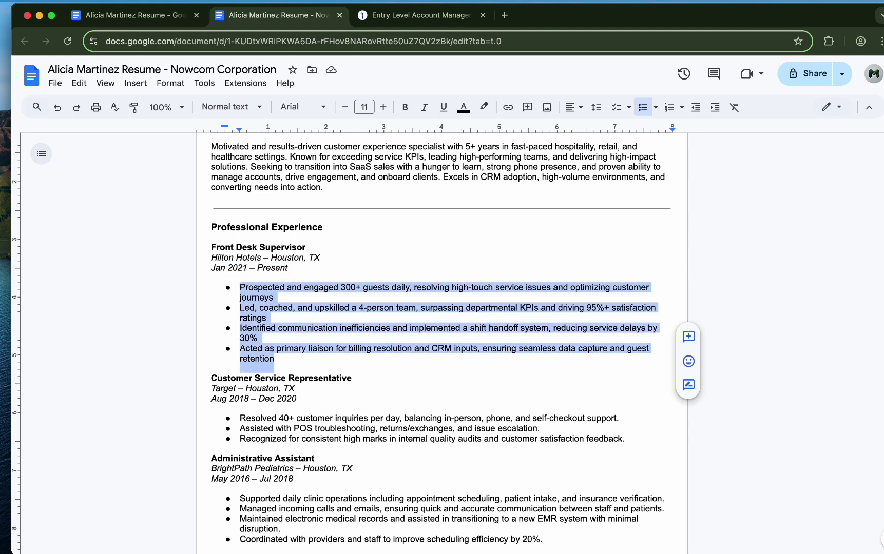
left_click(240, 288)
key("BackSpace")
key("super+z")
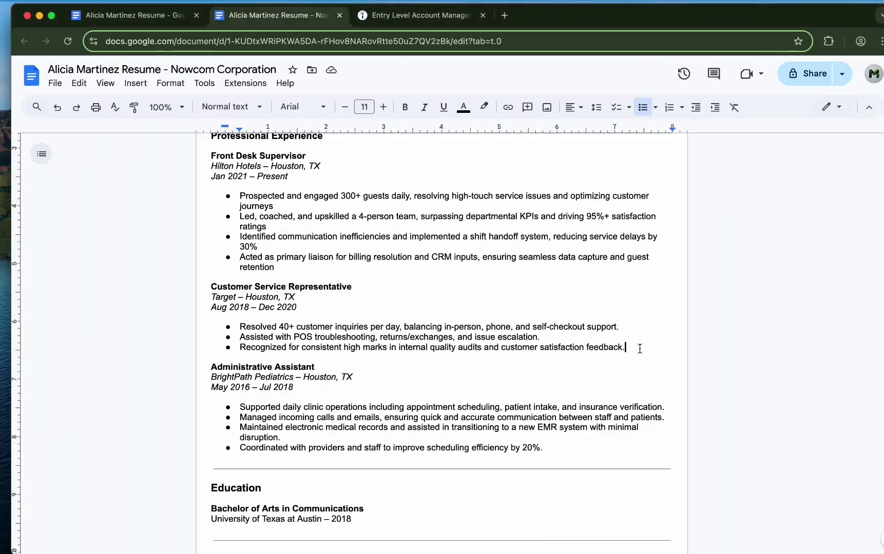
Paste rewritten bullets over the Customer Service and Administrative Assistant bullet lists.
left_click_drag(640, 348, 239, 327)
key("super+v")
scroll(381, 355, "down", 3)
scroll(380, 355, "up", 4)
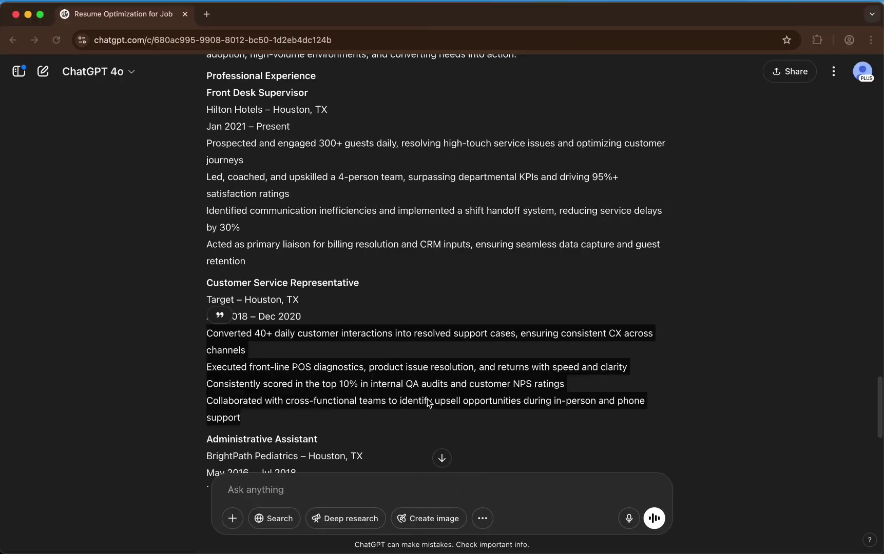
scroll(429, 403, "down", 2)
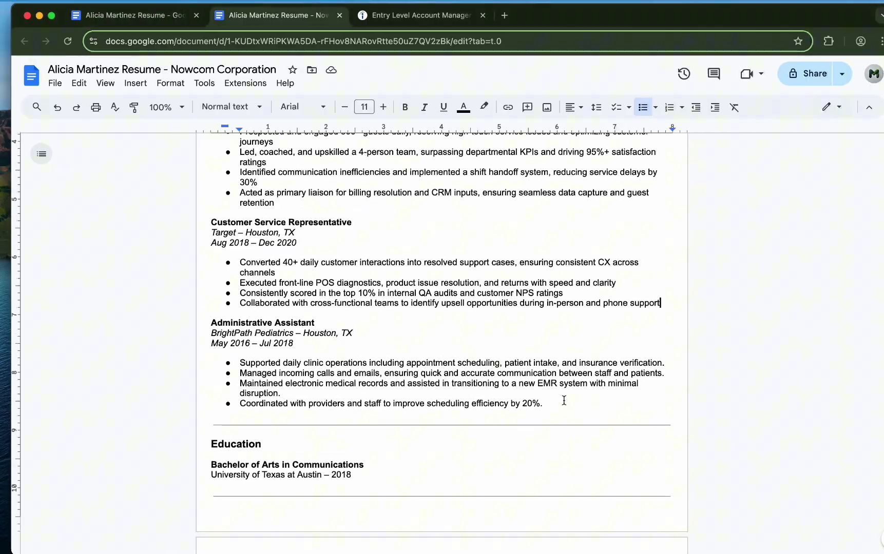
left_click_drag(565, 400, 240, 361)
key("super+v")
scroll(577, 387, "down", 2)
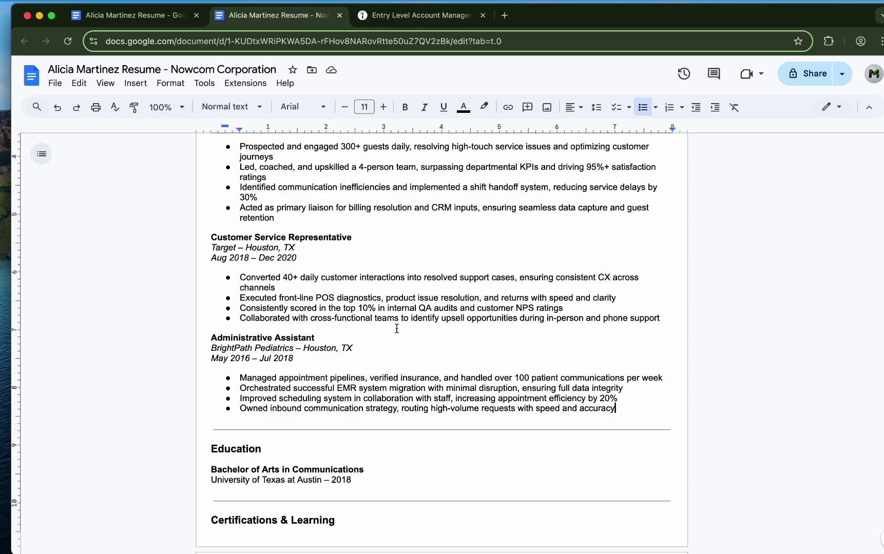
scroll(397, 329, "up", 3)
scroll(396, 328, "up", 3)
scroll(396, 329, "down", 4)
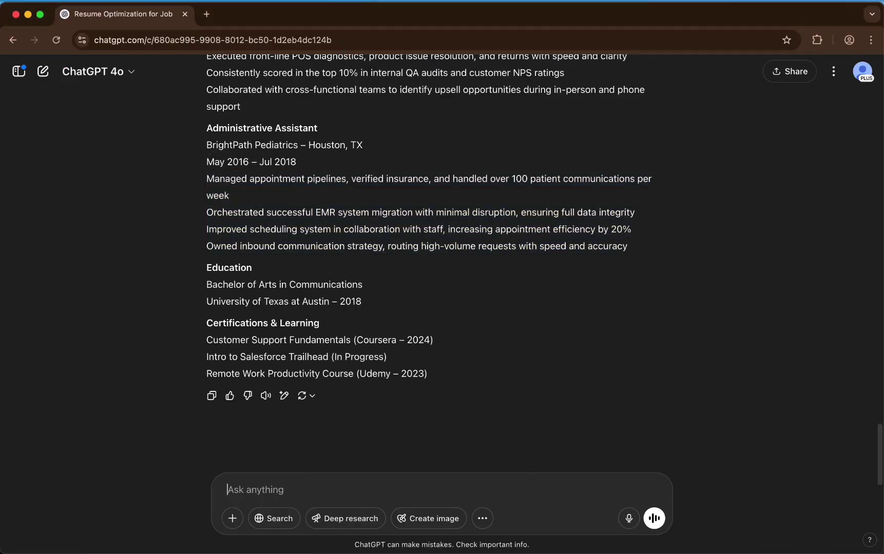
Ask ChatGPT to cut one word from the first two jobs' bullets so each fits one line.
type("ok for the first 2")
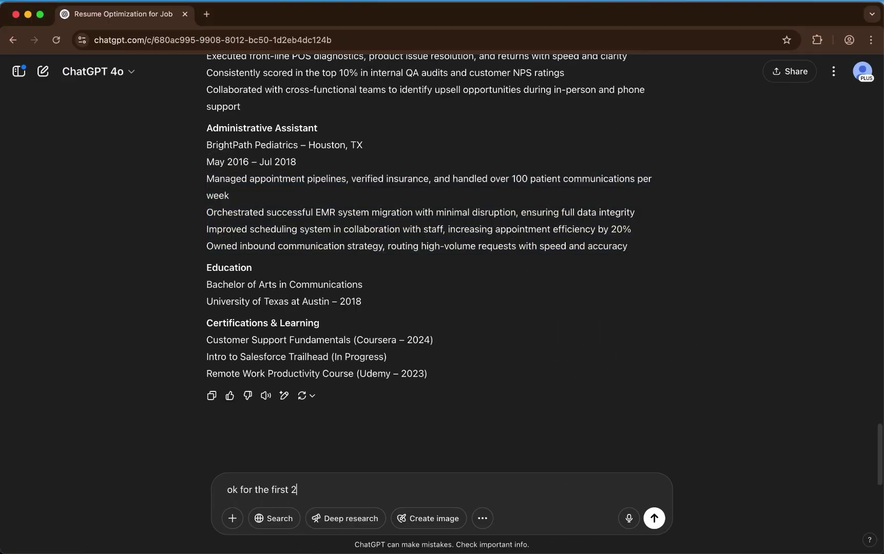
type(" job descriptions it is one word too long to fit on one line please fix")
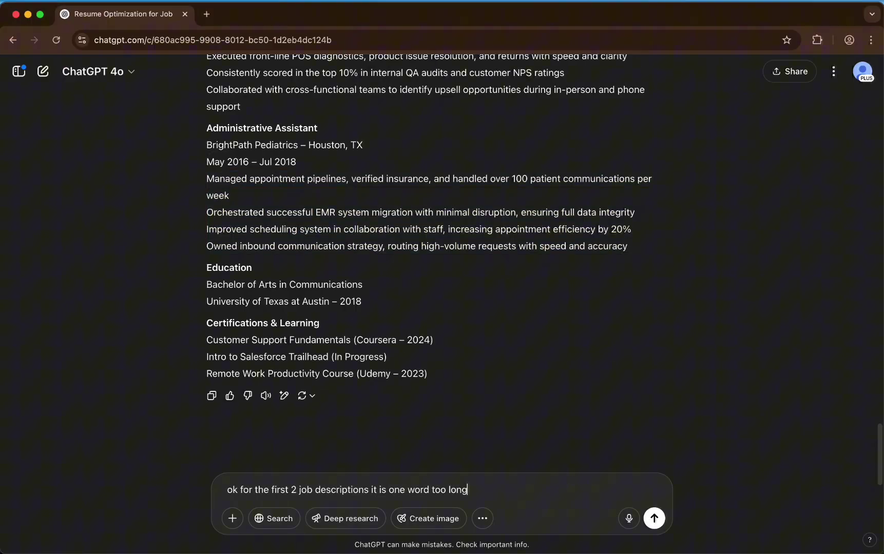
key("Return")
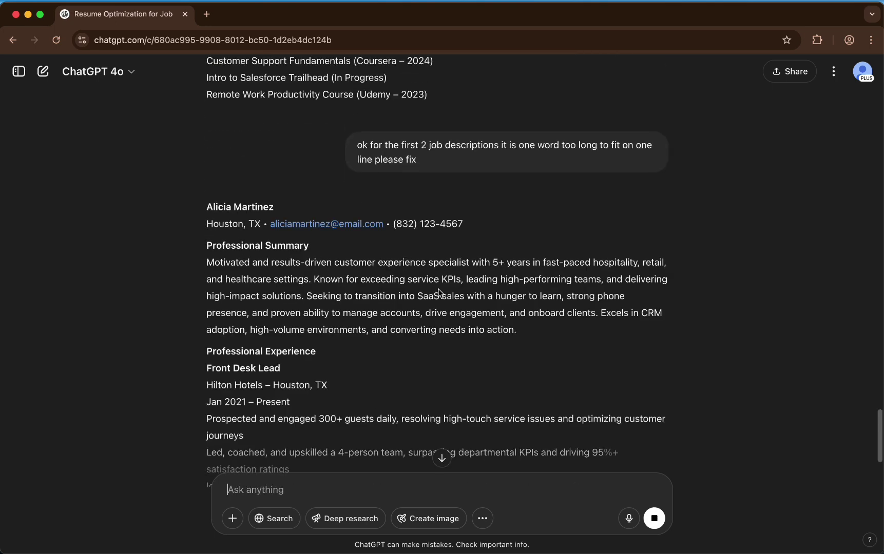
scroll(440, 294, "down", 3)
left_click_drag(207, 281, 240, 401)
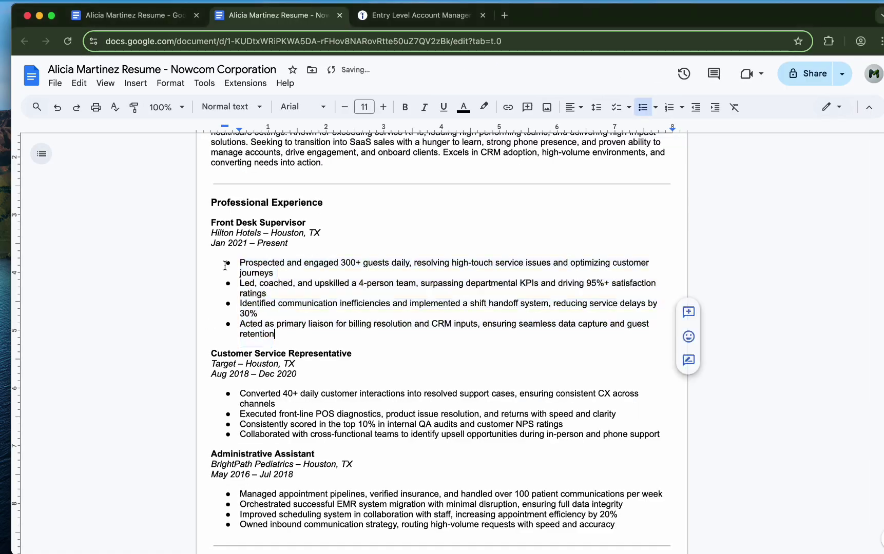
left_click(224, 265, "shift")
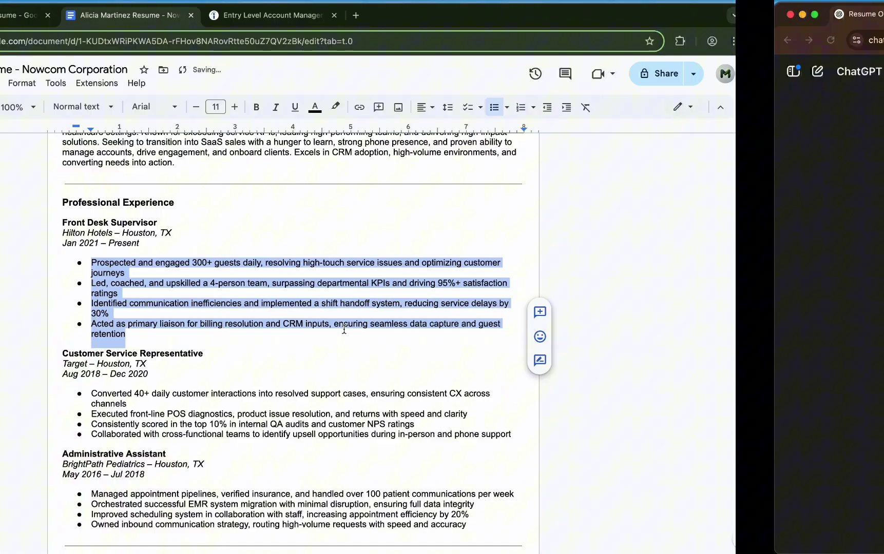
key("super+Tab")
Tell ChatGPT the bullets are still one word too long and request shorter ones again.
type("one word too long still")
key("Return")
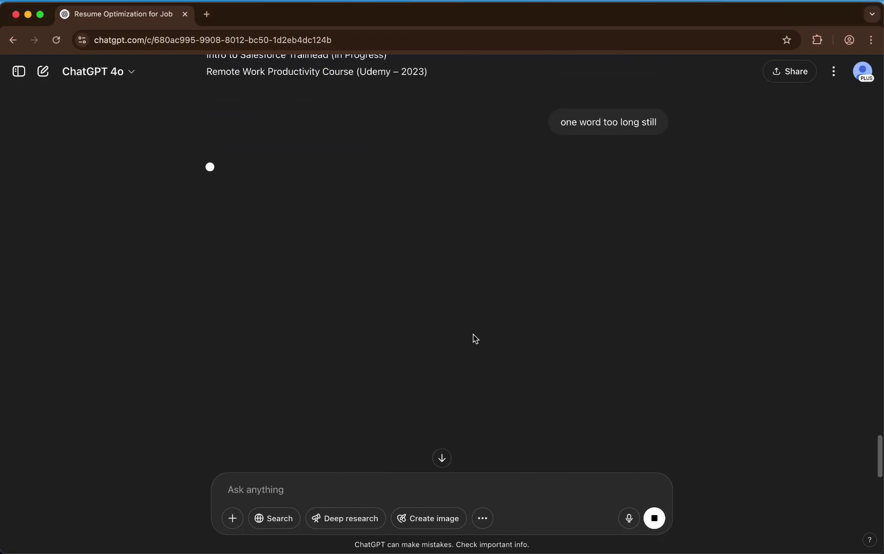
scroll(436, 334, "down", 2)
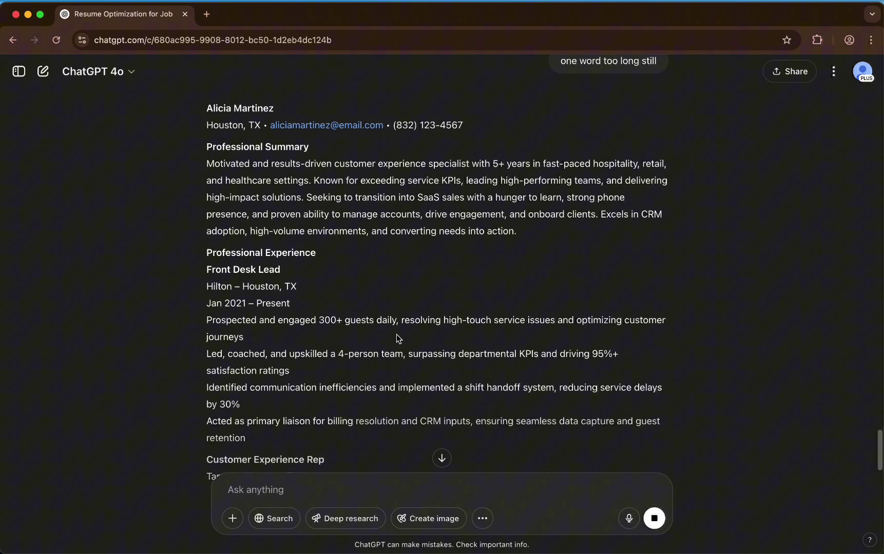
left_click_drag(247, 438, 203, 324)
key("super+Tab")
key("super+Tab")
type("bruh")
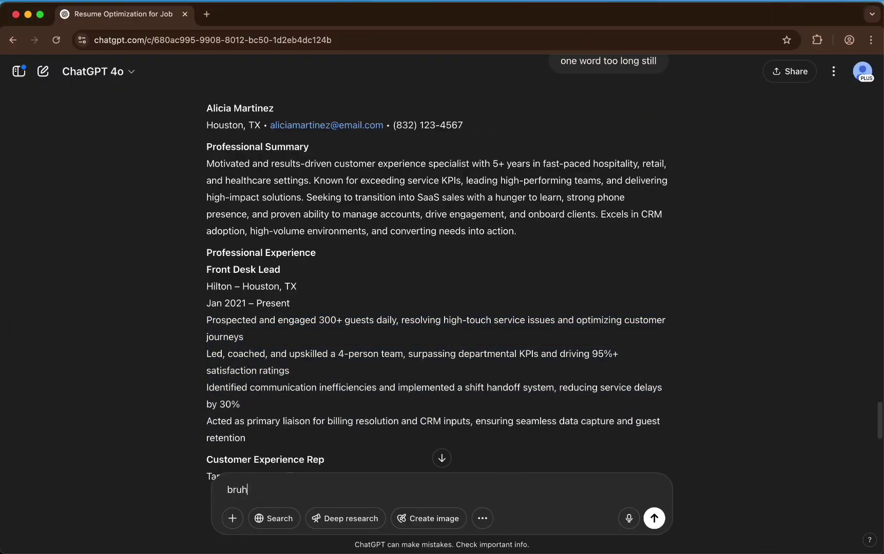
type(" make the first two experiences the bullets one word shorter")
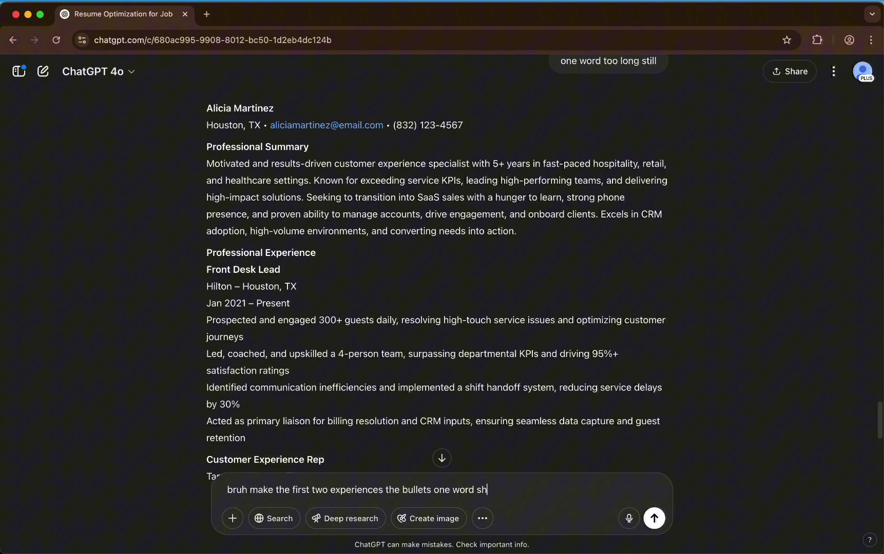
key("Return")
scroll(424, 310, "down", 1)
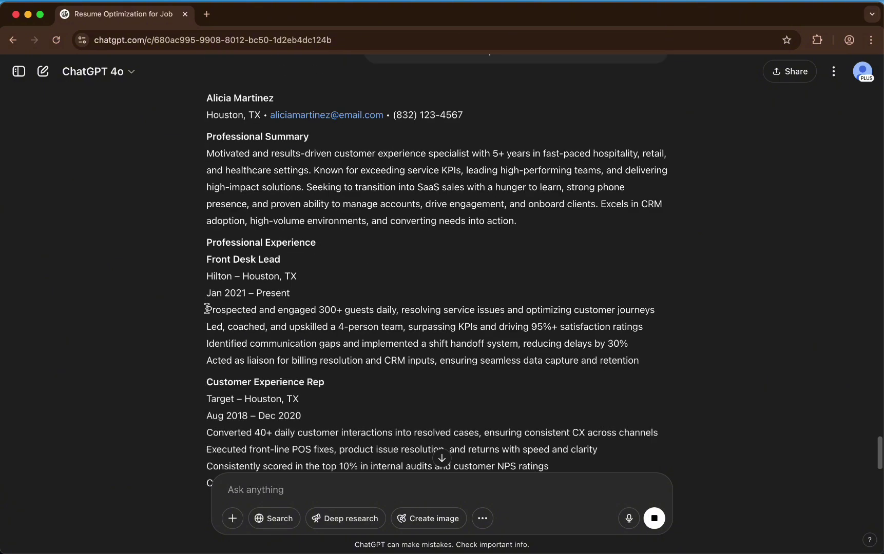
Paste the shortened Front Desk bullets over the four Front Desk Supervisor bullets.
left_click_drag(203, 310, 653, 367)
key("super+Tab")
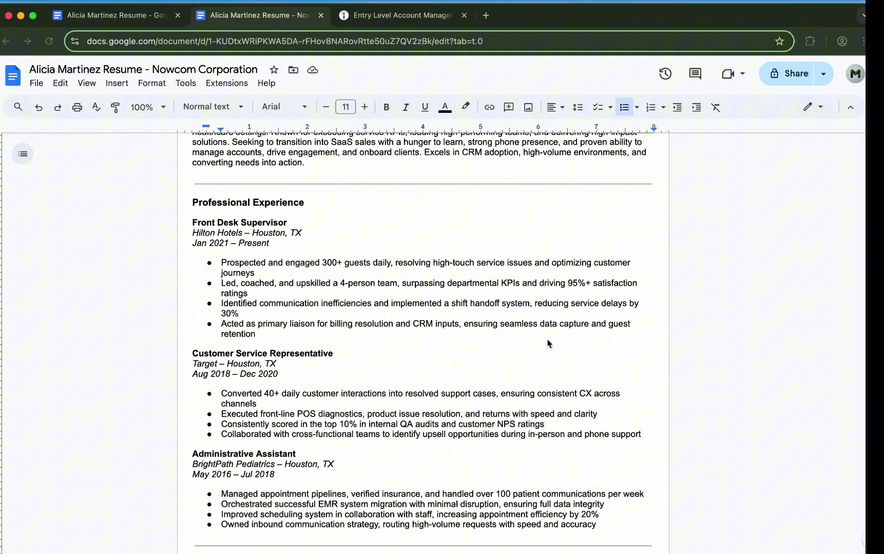
left_click_drag(460, 331, 241, 266)
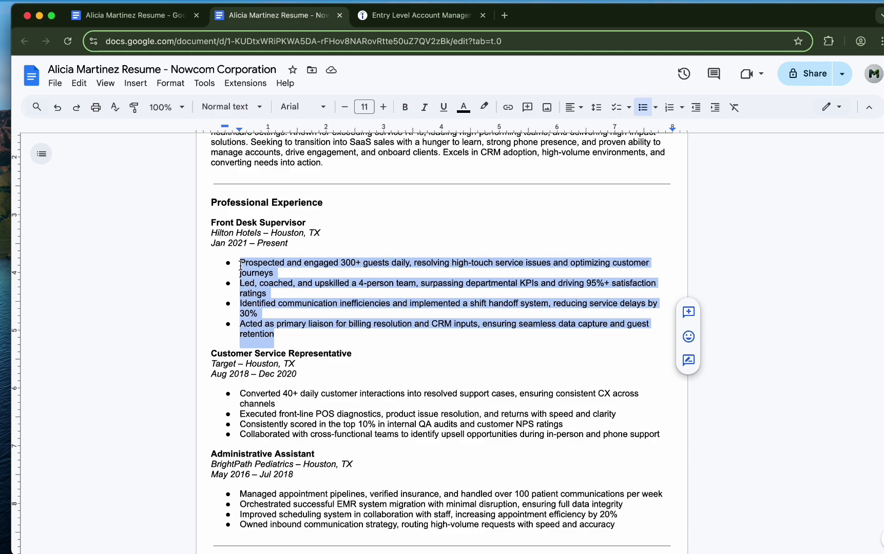
key("super+v")
Paste the shortened Target job bullets over the four Customer Service Representative bullets.
key("super+Tab")
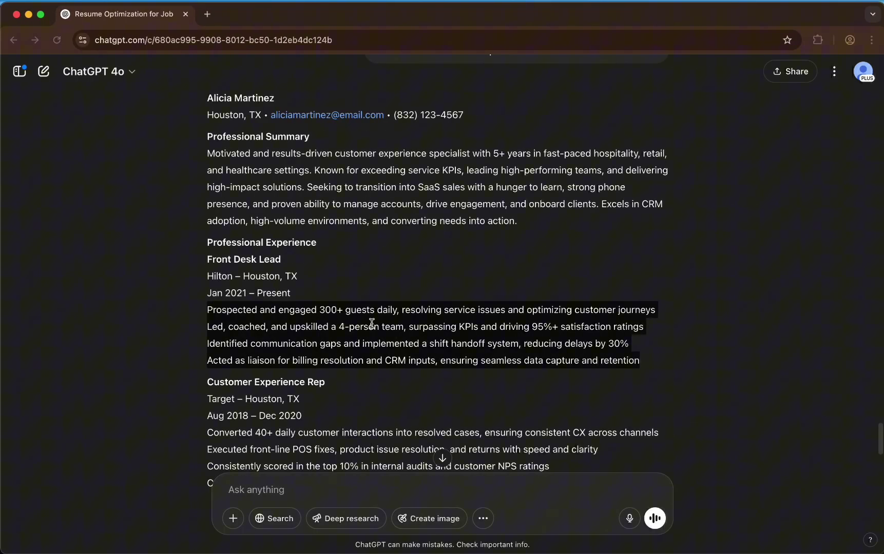
left_click_drag(618, 448, 207, 396)
key("super+Tab")
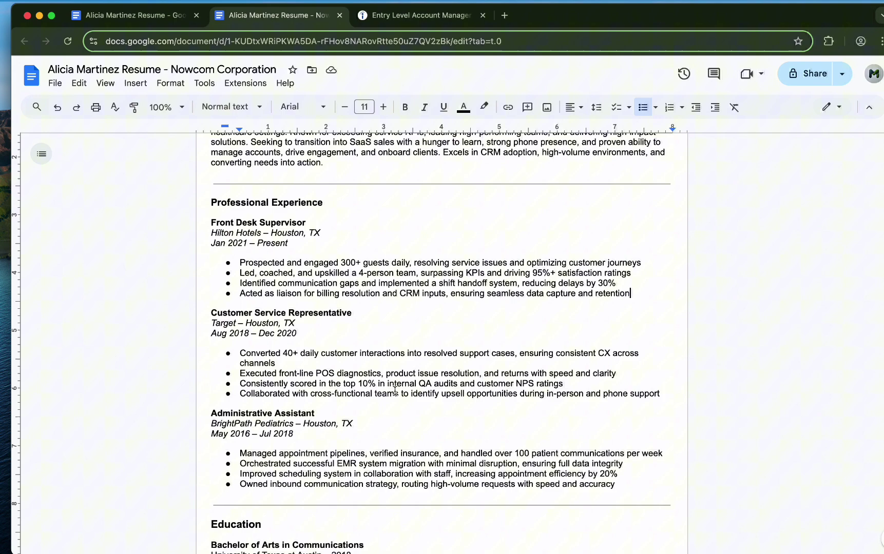
left_click_drag(664, 397, 226, 352)
key("super+v")
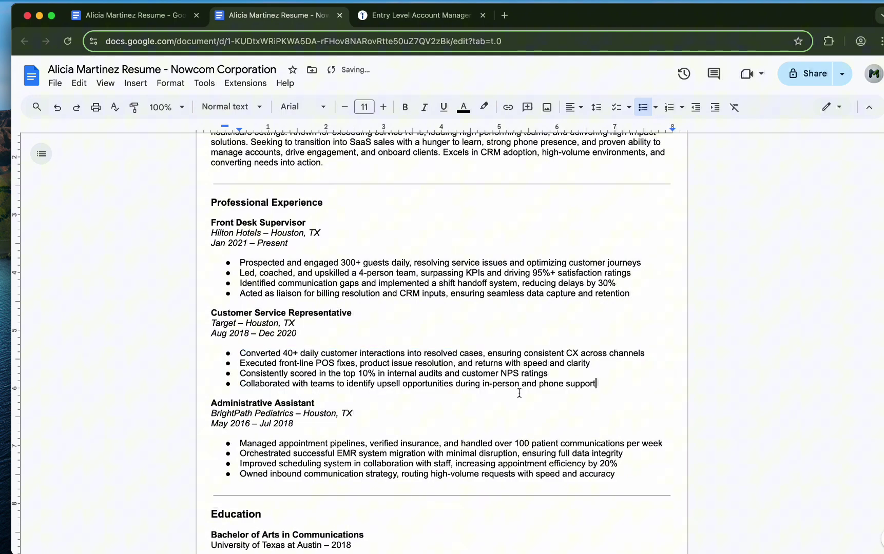
scroll(519, 393, "down", 5)
scroll(519, 393, "up", 8)
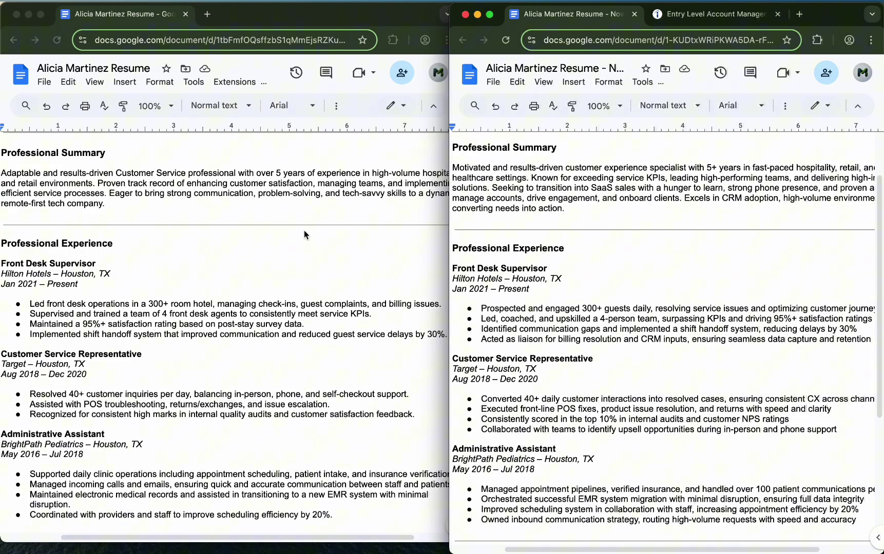
left_click(119, 184)
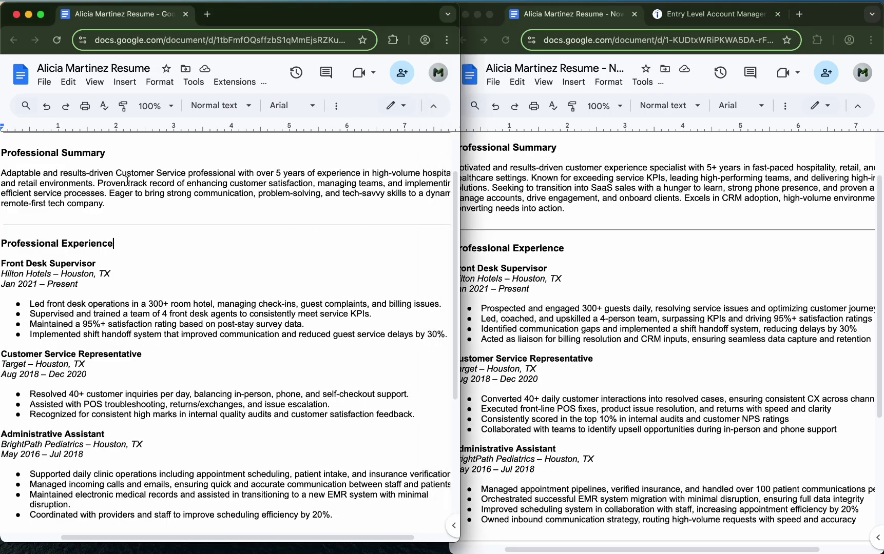
left_click(535, 192)
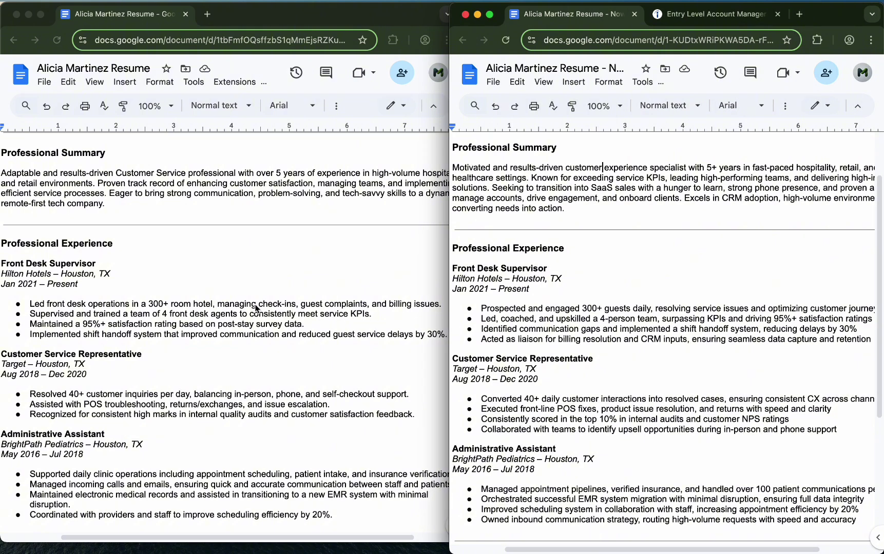
left_click(145, 309)
left_click_drag(32, 304, 251, 301)
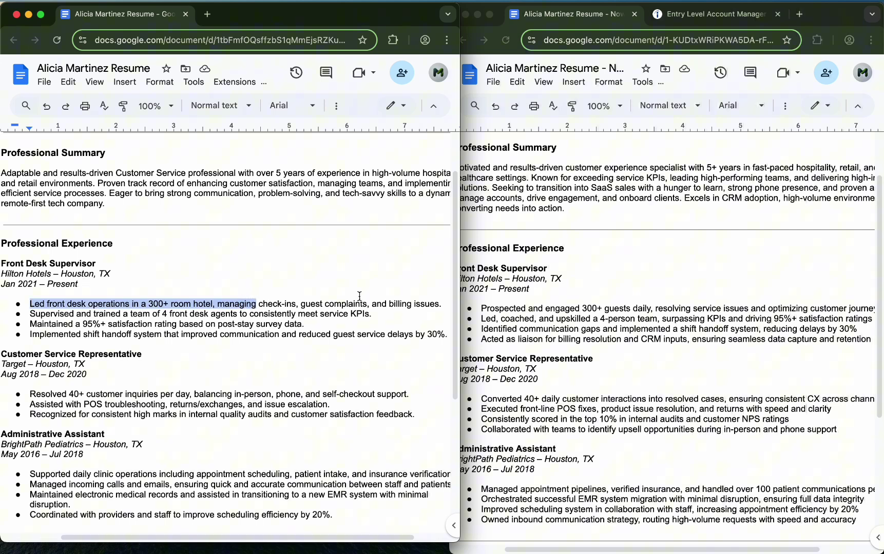
left_click(471, 304)
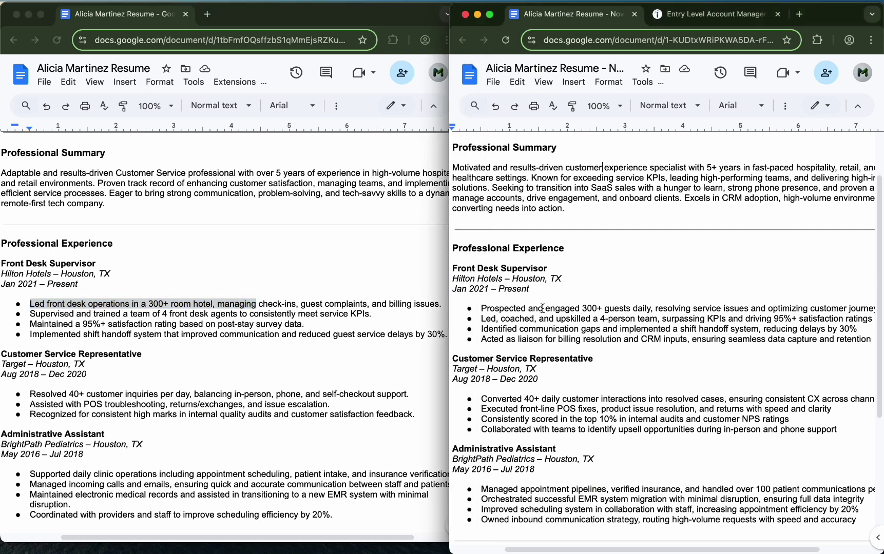
left_click_drag(542, 309, 757, 302)
left_click(774, 308)
left_click_drag(854, 306, 769, 307)
left_click(791, 307)
left_click(441, 333)
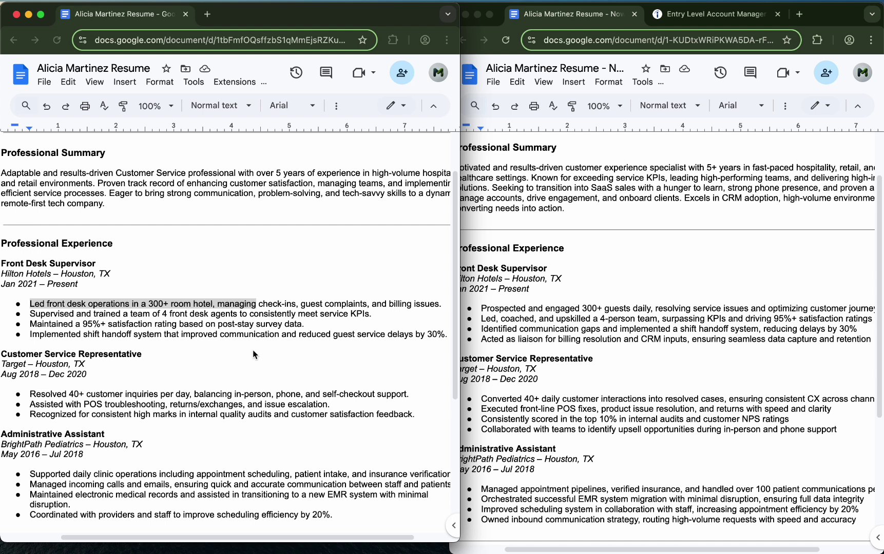
left_click(219, 323)
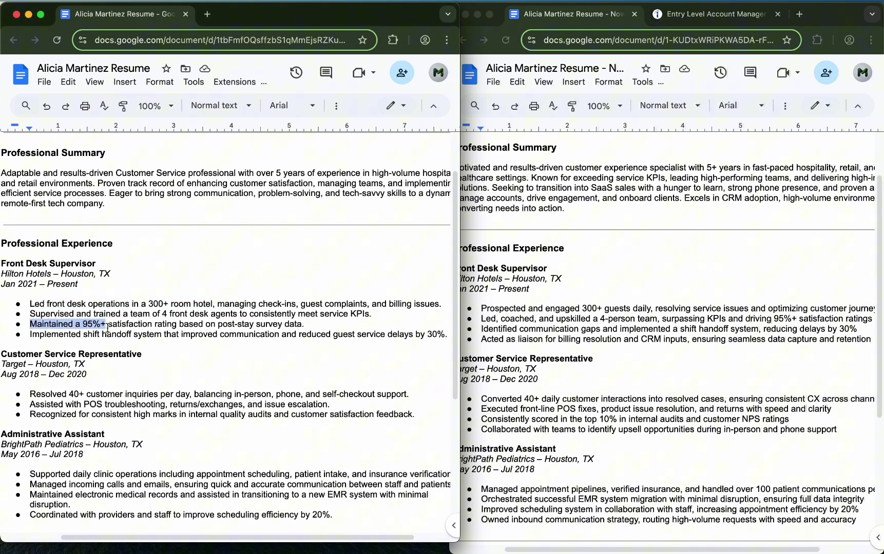
left_click(663, 329)
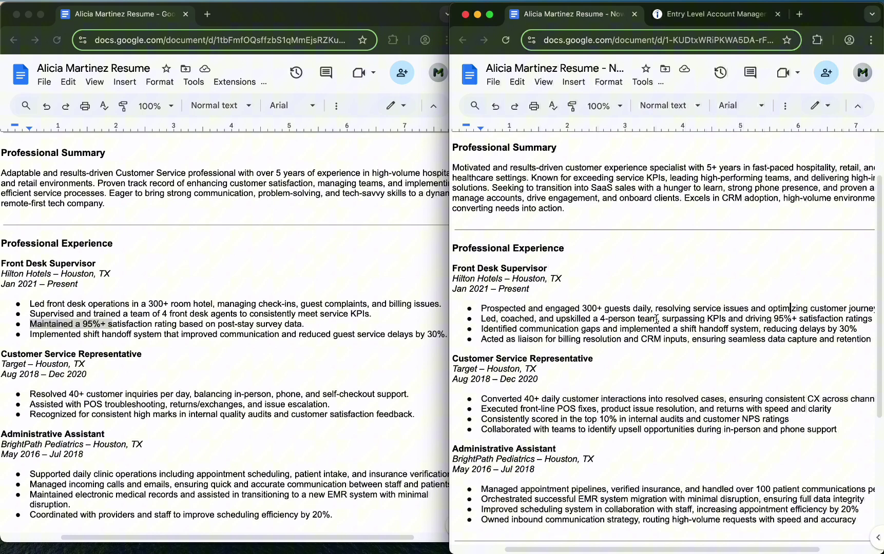
left_click_drag(662, 320, 870, 320)
left_click(804, 324)
left_click(233, 356)
left_click(217, 334)
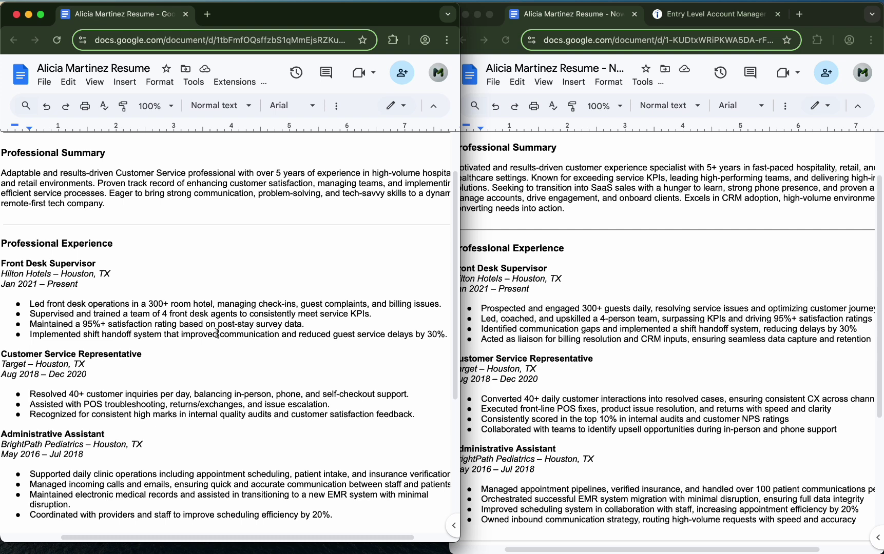
left_click_drag(30, 394, 170, 395)
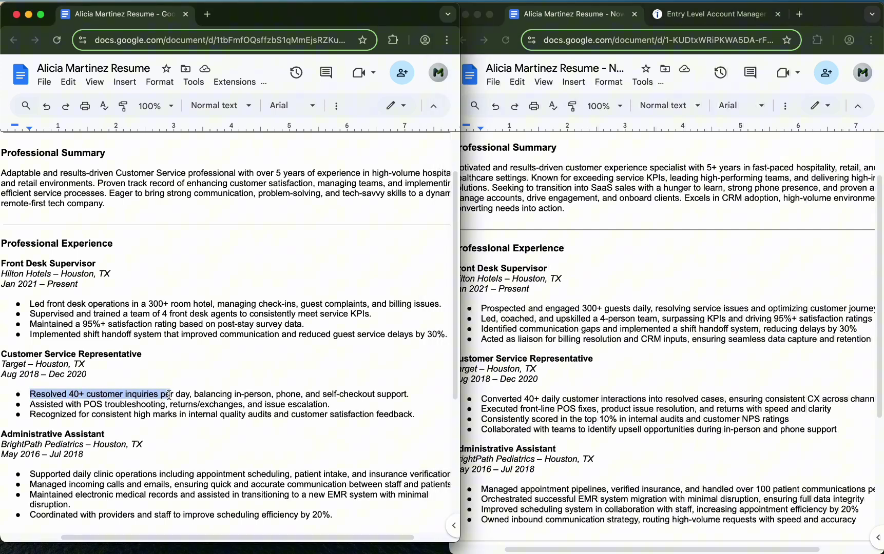
left_click(502, 399)
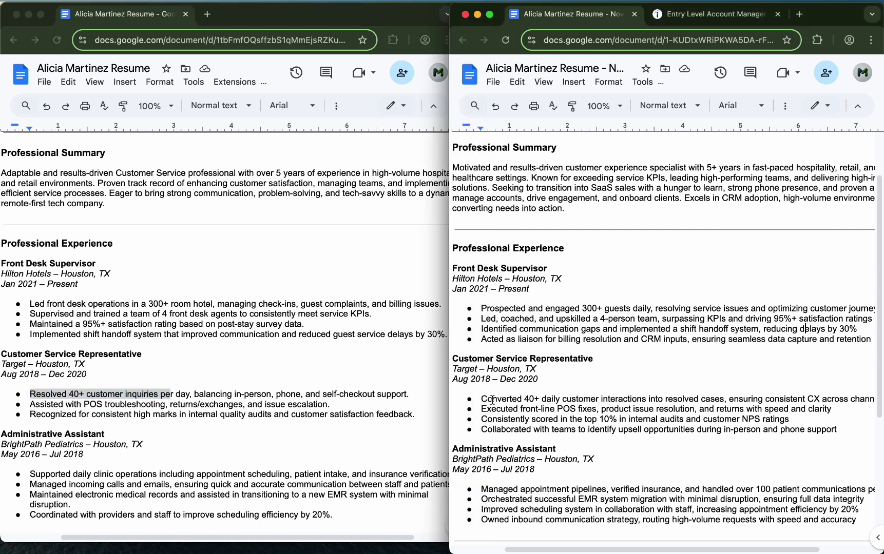
left_click_drag(492, 400, 707, 400)
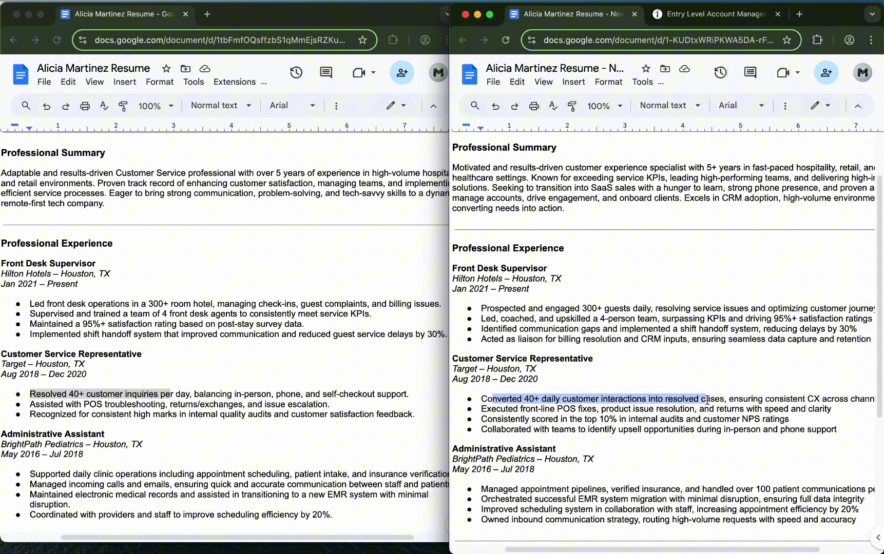
left_click_drag(784, 400, 869, 400)
left_click(765, 396)
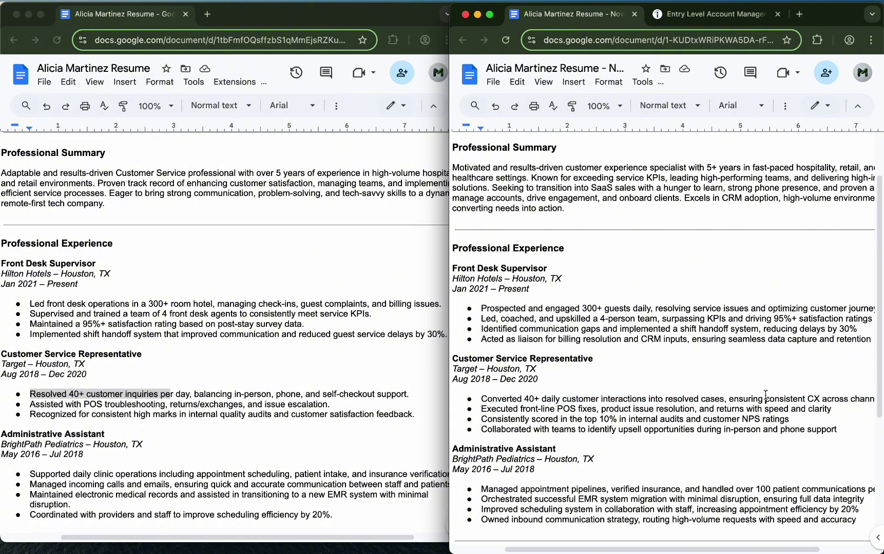
left_click(380, 404)
triple_click(222, 394)
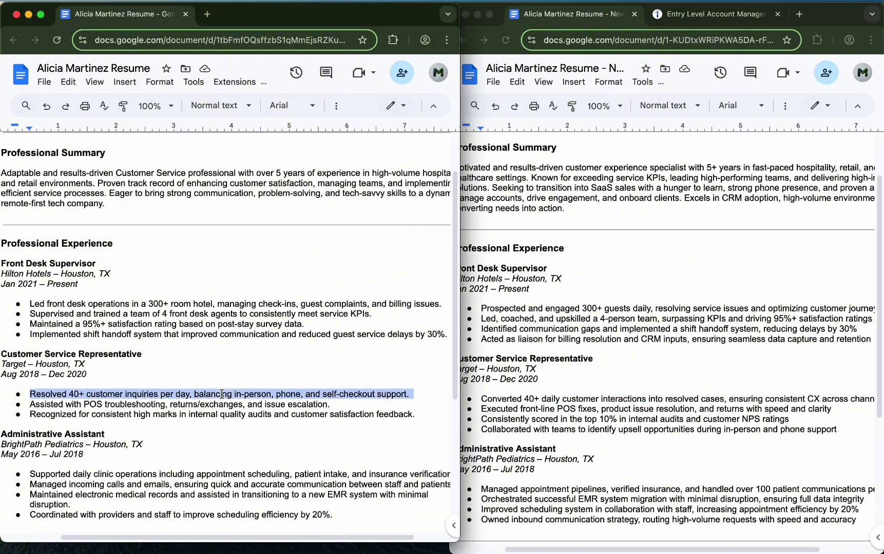
left_click(607, 400)
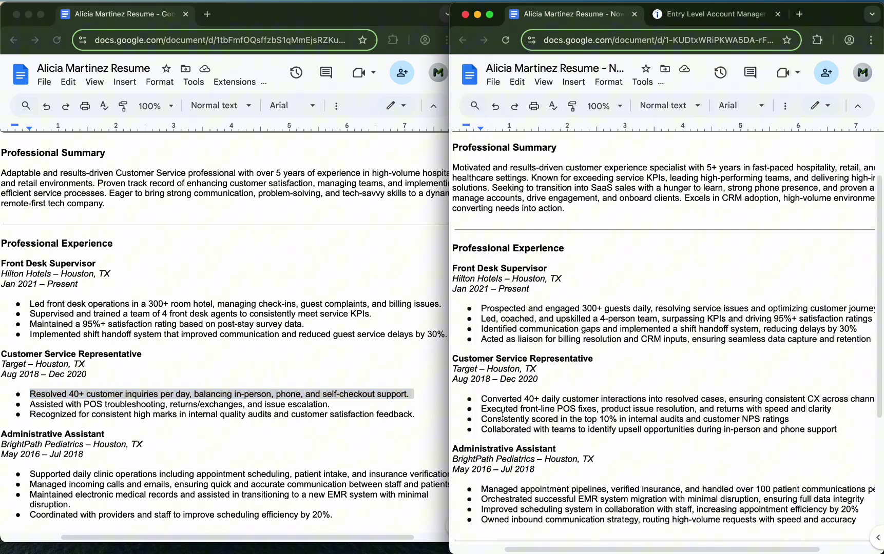
left_click_drag(492, 420, 731, 422)
double_click(269, 414)
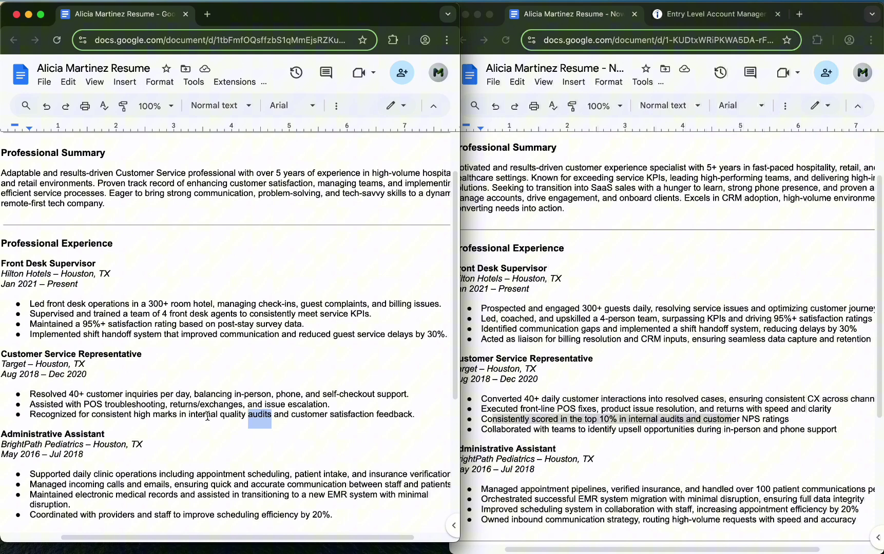
left_click_drag(191, 415, 441, 427)
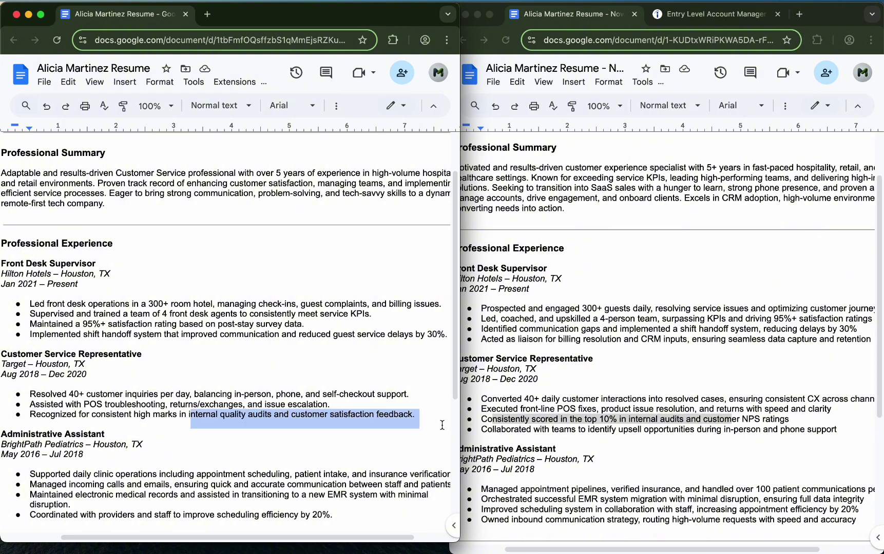
left_click(645, 429)
left_click(658, 442)
scroll(639, 430, "down", 3)
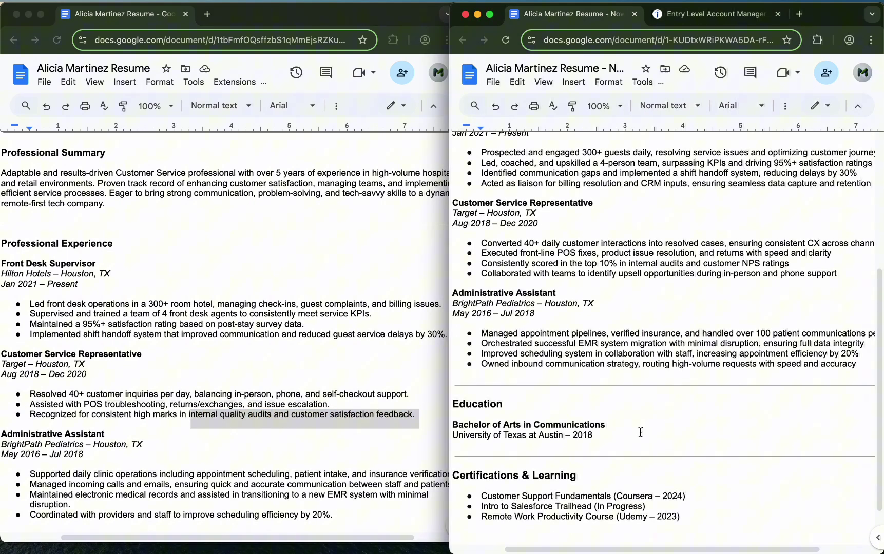
scroll(566, 365, "up", 5)
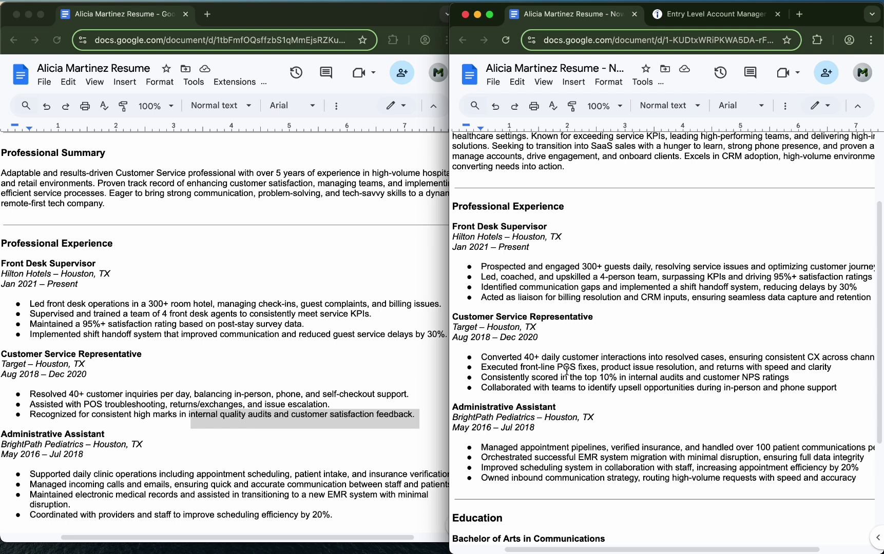
left_click(255, 496)
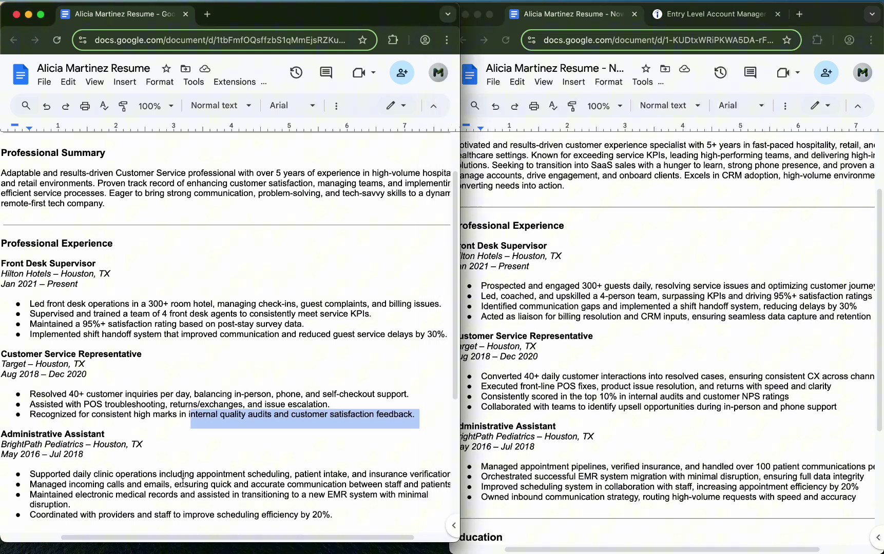
left_click(65, 475)
left_click_drag(65, 475, 189, 474)
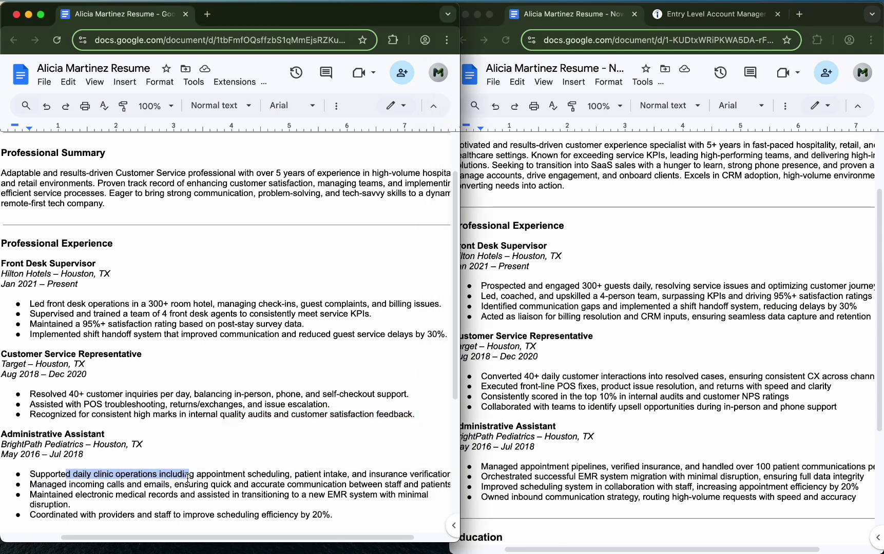
left_click(592, 470)
left_click_drag(535, 467, 771, 468)
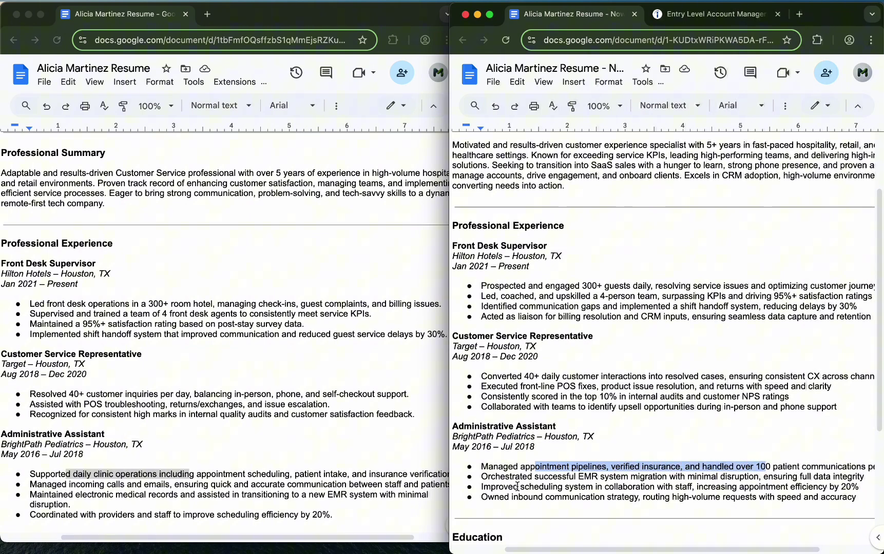
left_click(340, 474)
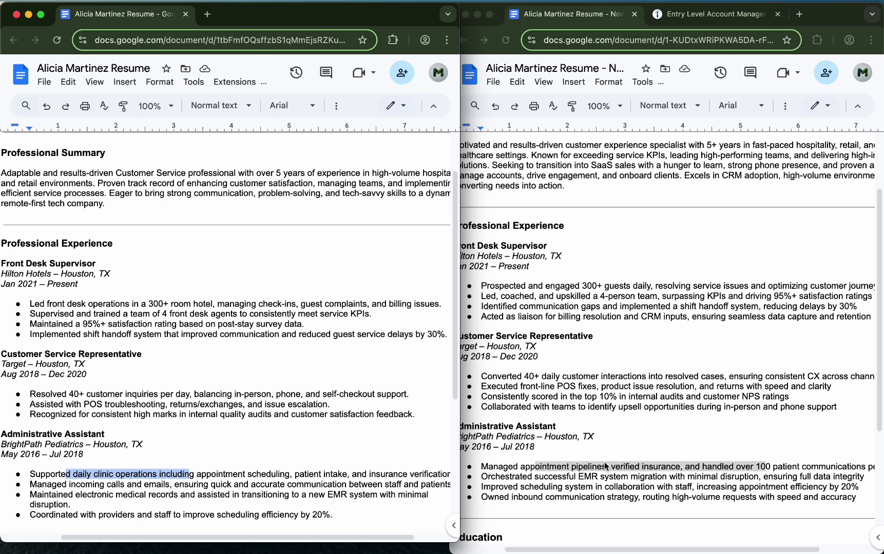
left_click(638, 488)
left_click(598, 498)
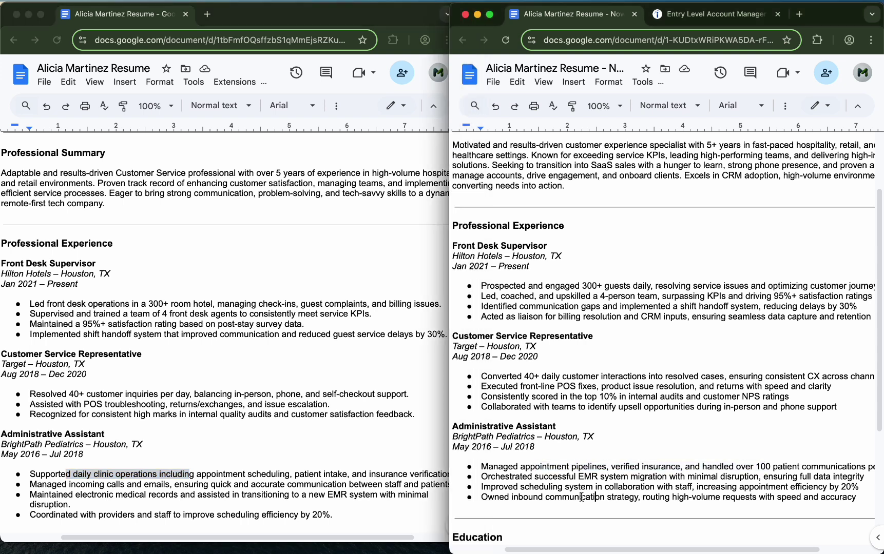
left_click(134, 504)
left_click(535, 501)
left_click_drag(509, 497, 791, 498)
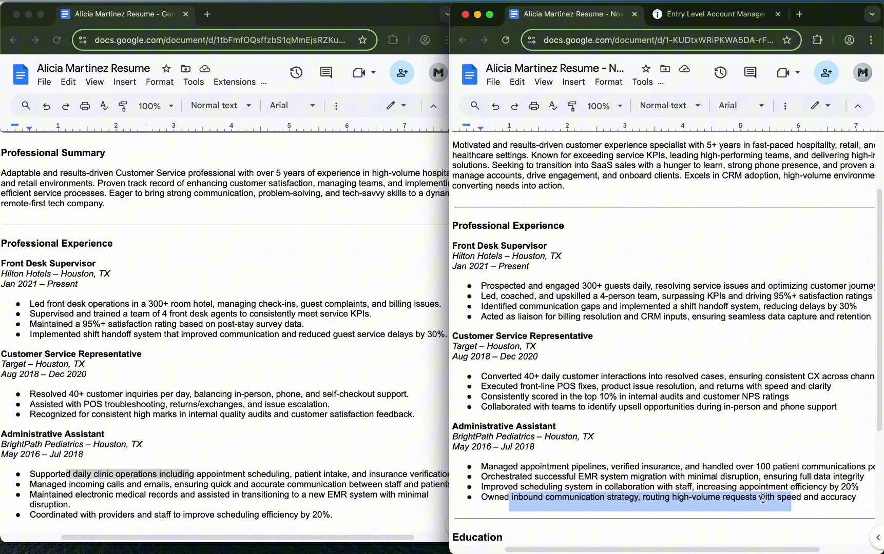
left_click(98, 502)
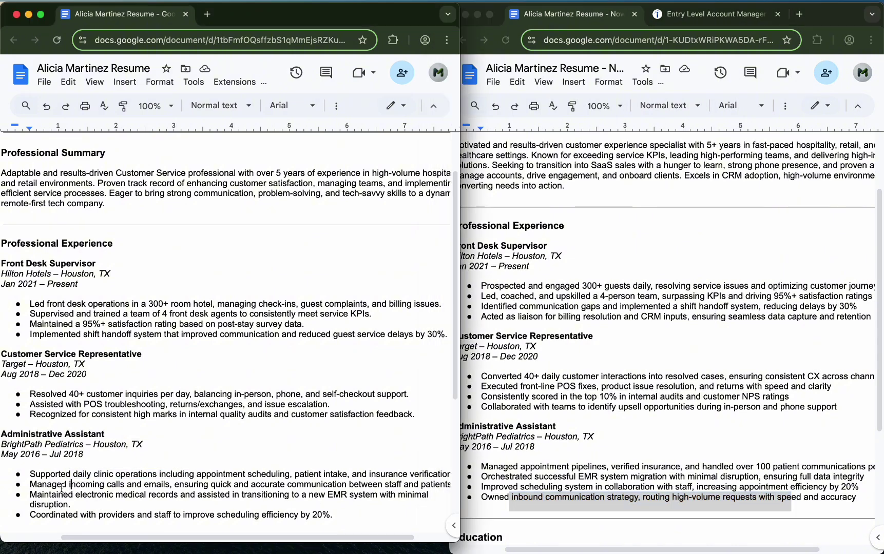
left_click_drag(47, 485, 170, 485)
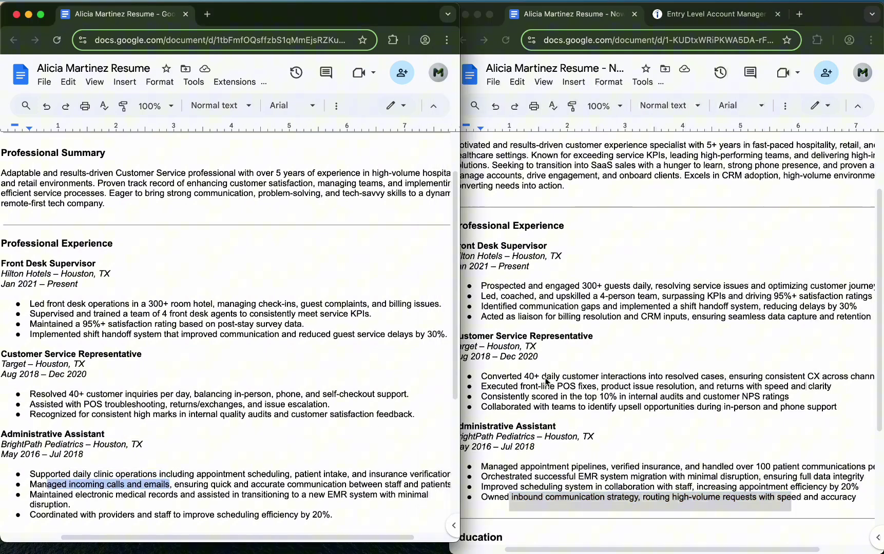
left_click(722, 252)
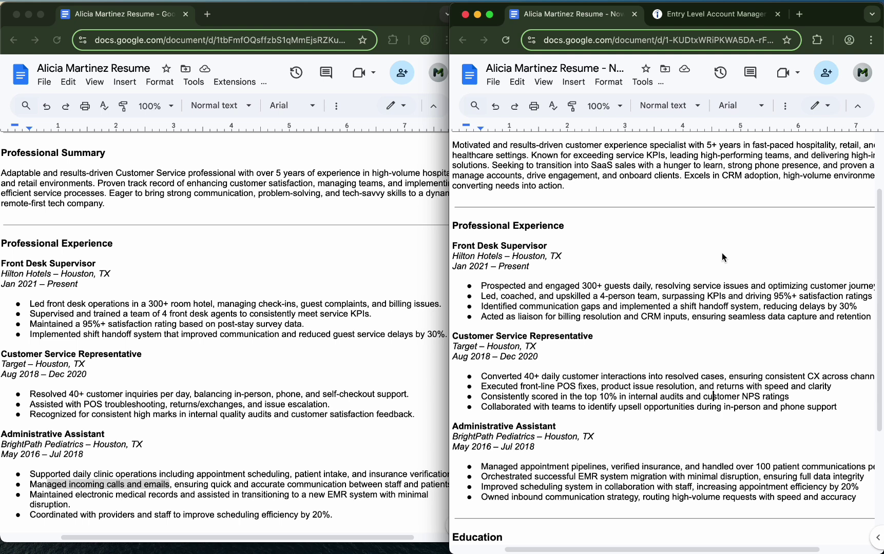